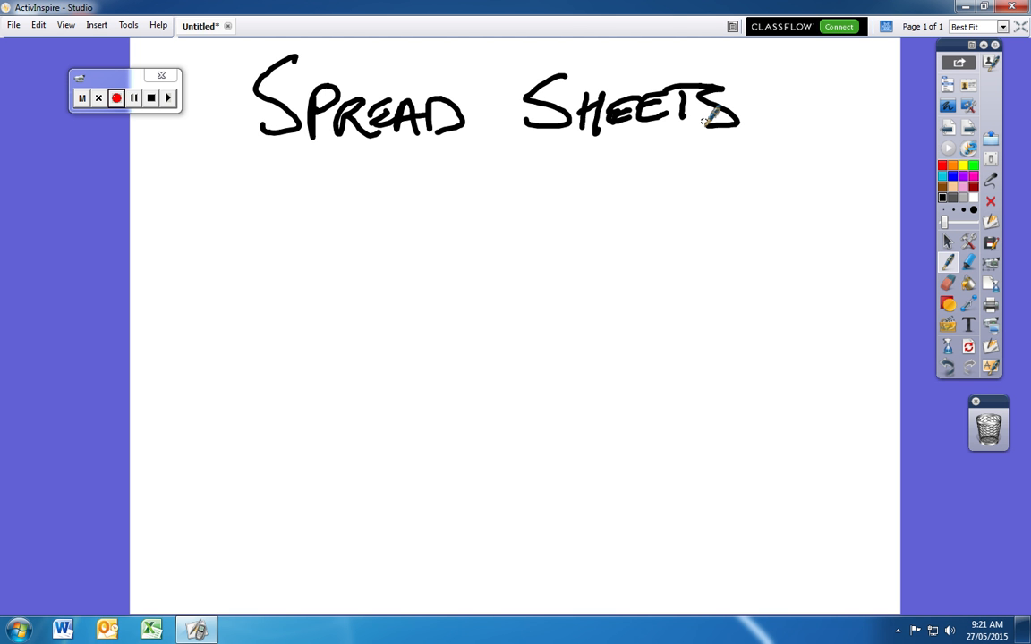
Step: Handwrite "Microsoft Excel" in black ink below the "Spread Sheets" heading on the page
mouse_move(228, 275)
left_mouse_down()
mouse_move(246, 217)
mouse_move(287, 210)
mouse_move(287, 280)
left_mouse_up()
left_click_drag(316, 226, 308, 275)
mouse_move(351, 231)
left_mouse_down()
mouse_move(356, 269)
mouse_move(403, 268)
mouse_move(437, 253)
left_mouse_up()
mouse_move(515, 217)
left_mouse_down()
mouse_move(497, 261)
mouse_move(528, 250)
mouse_move(542, 272)
mouse_move(560, 231)
mouse_move(622, 253)
left_mouse_up()
left_click_drag(609, 259, 609, 297)
mouse_move(693, 237)
left_mouse_down()
mouse_move(716, 291)
mouse_move(711, 250)
left_mouse_up()
mouse_move(685, 231)
left_mouse_down()
mouse_move(715, 222)
mouse_move(747, 291)
left_mouse_up()
mouse_move(747, 251)
left_mouse_down()
mouse_move(720, 291)
mouse_move(760, 291)
left_mouse_up()
left_click_drag(771, 237, 774, 290)
left_click_drag(781, 277, 848, 286)
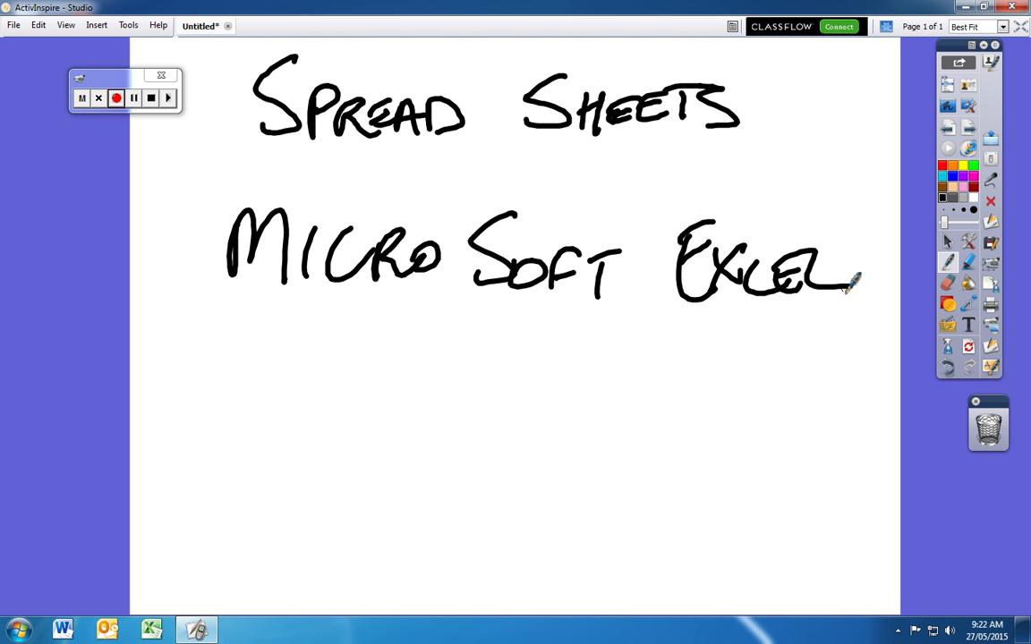
Step: Draw a yellow highlighter arrow on the page pointing down to the Excel taskbar shortcut, and return to the Pen tool
left_click(967, 263)
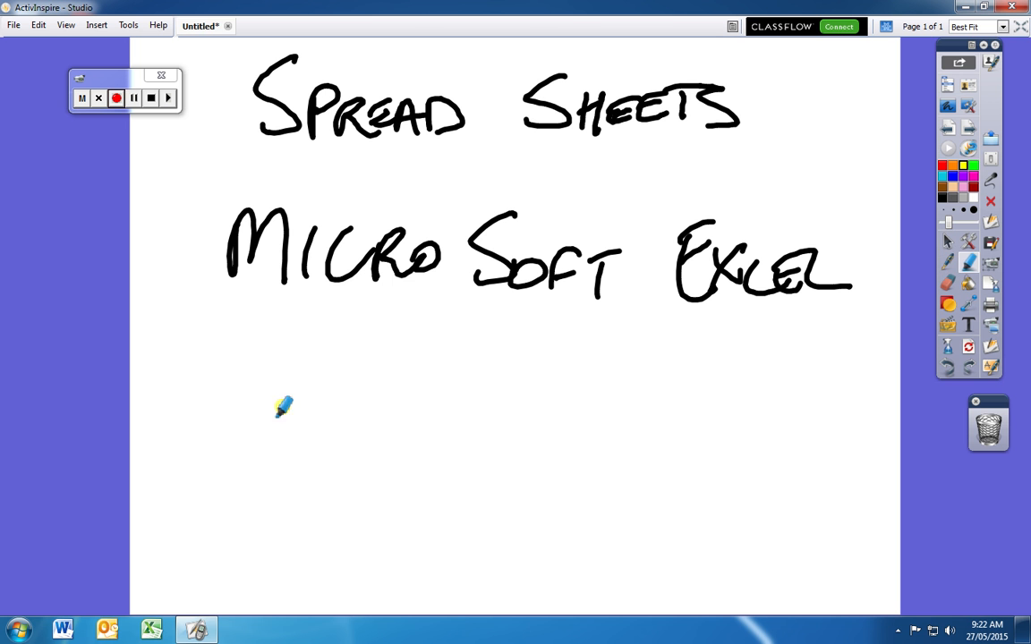
mouse_move(284, 407)
left_mouse_down()
mouse_move(154, 593)
mouse_move(192, 587)
left_mouse_up()
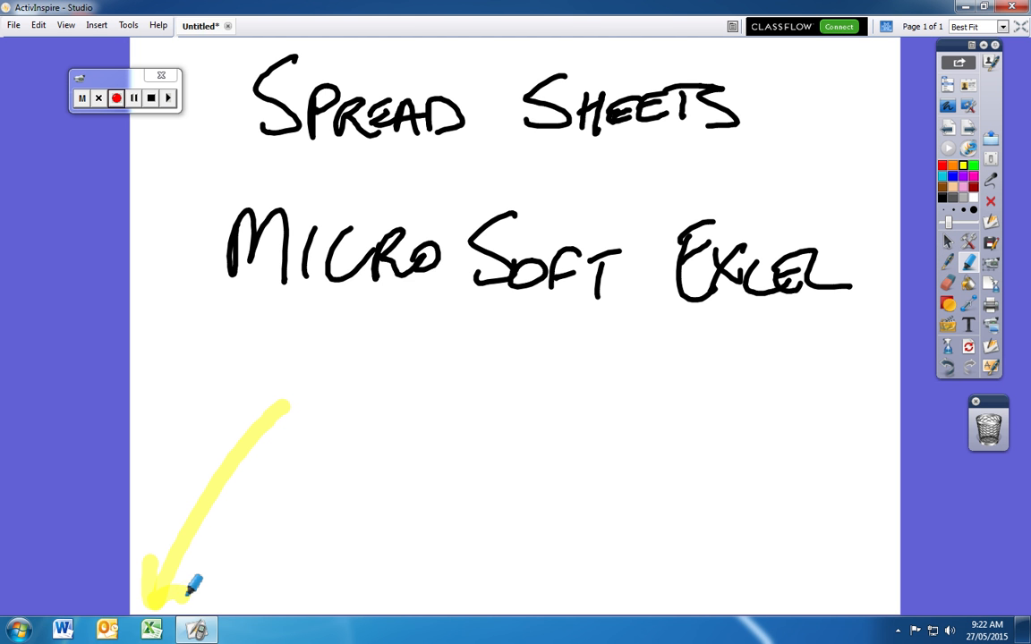
left_click(947, 262)
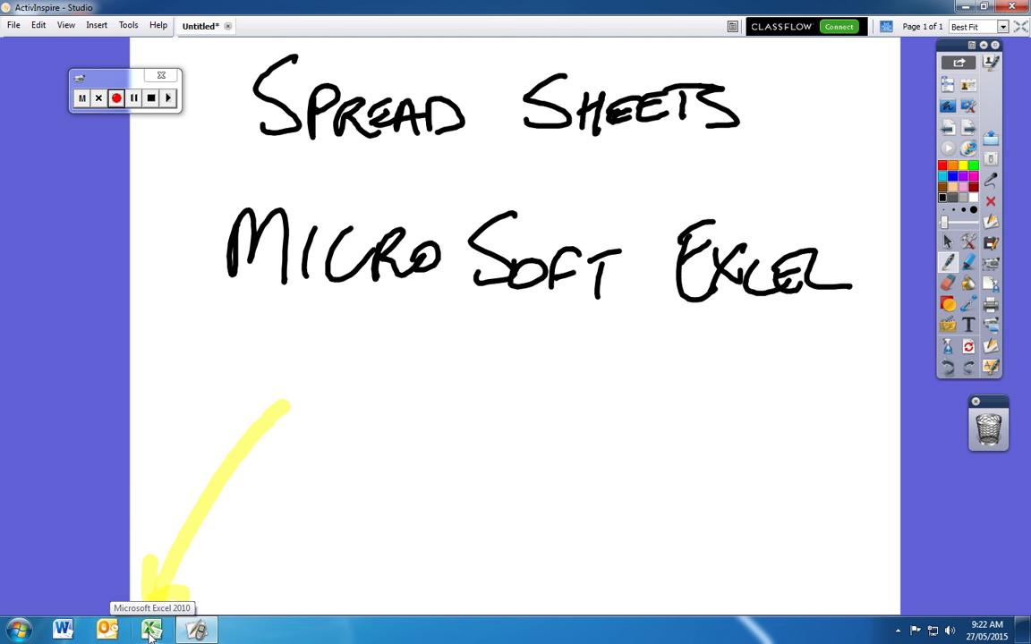
Step: Launch Microsoft Excel 2010 from the Microsoft Office programs folder and bring its blank workbook to the front
left_click(16, 633)
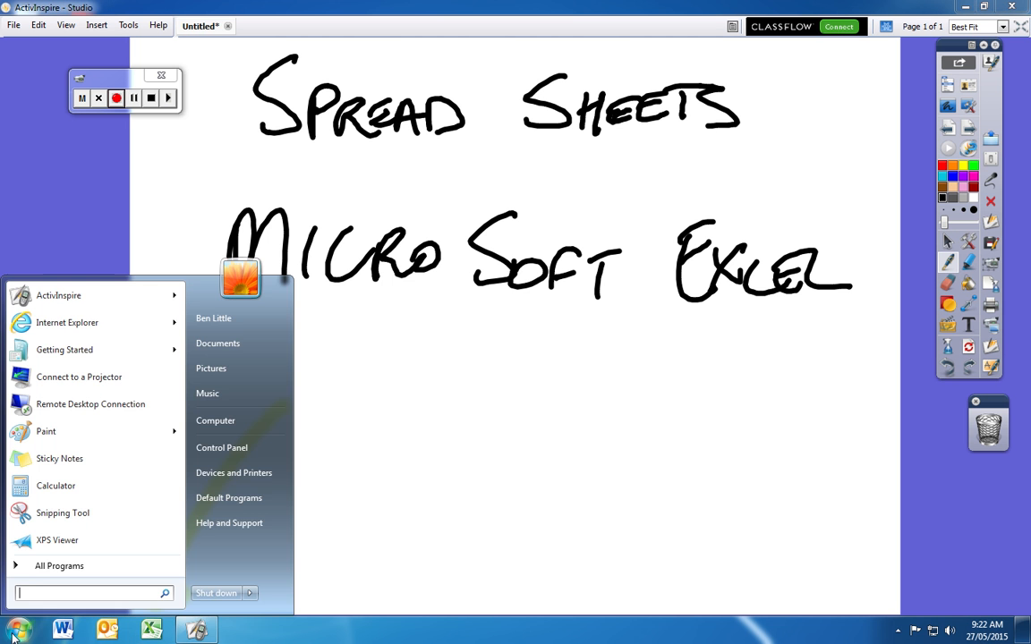
left_click(43, 569)
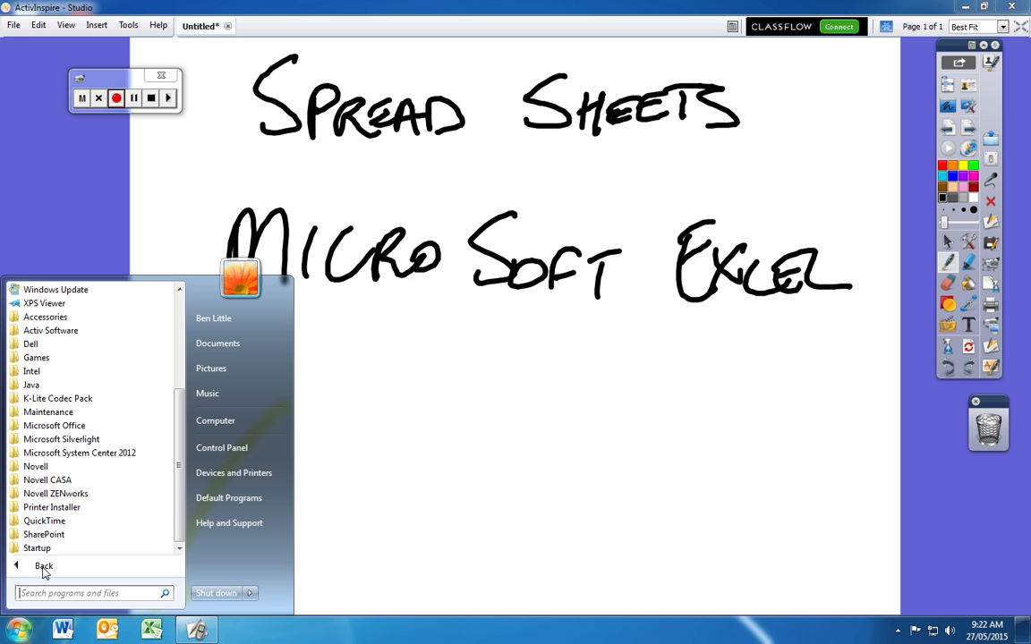
left_click(75, 427)
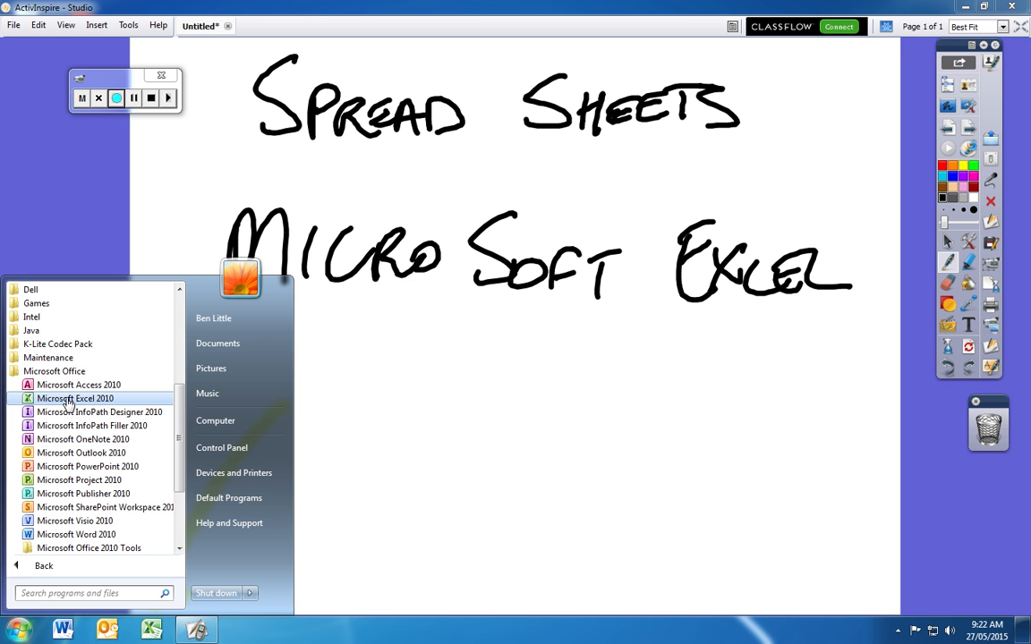
left_click(72, 399)
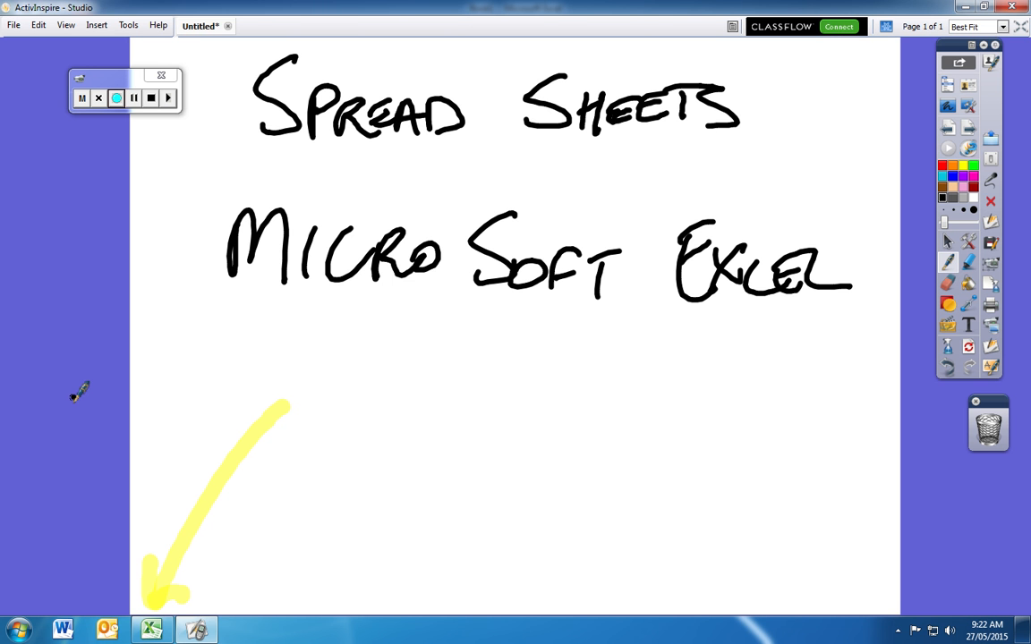
left_click(151, 630)
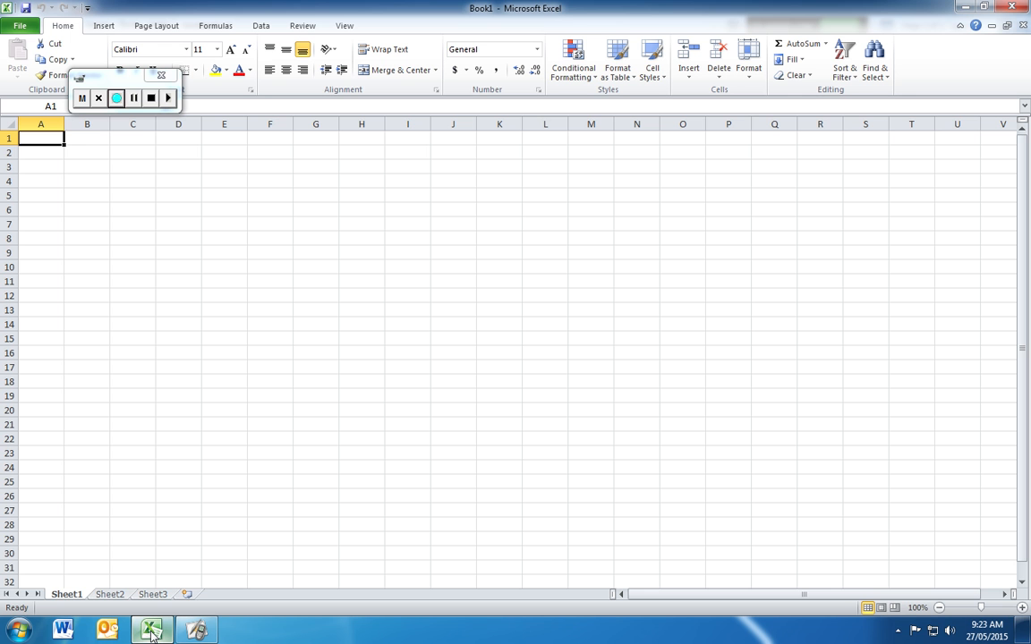
left_click(116, 98)
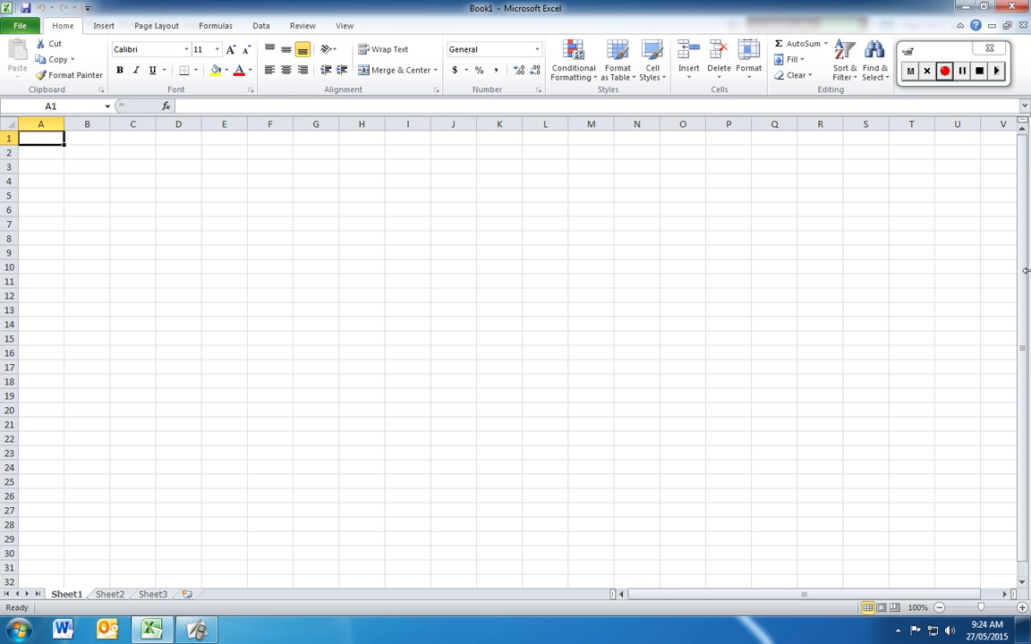
left_click_drag(1022, 541, 1022, 580)
left_click(1021, 583)
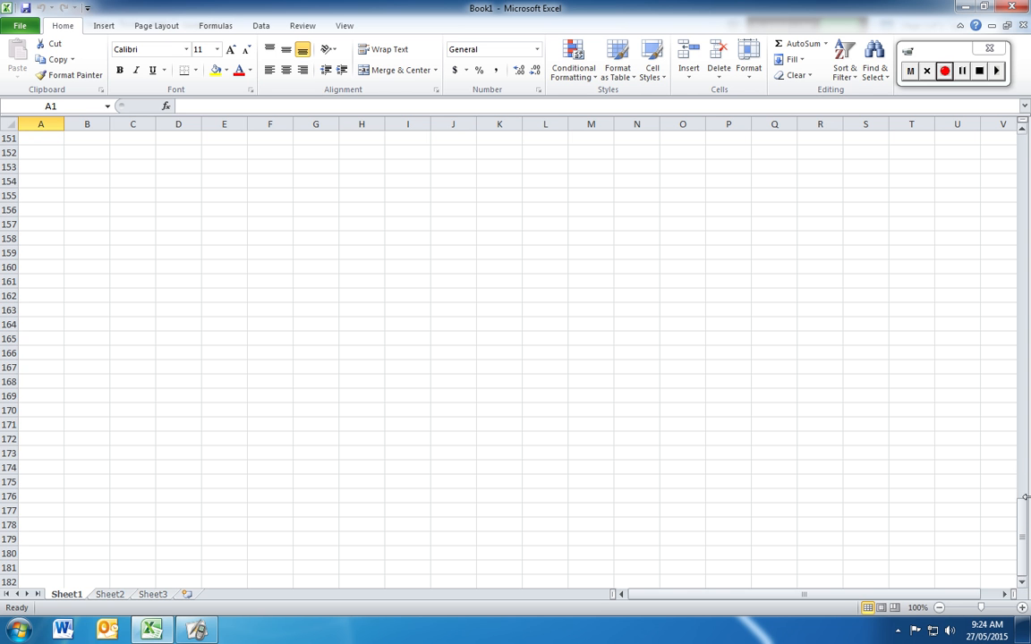
left_click_drag(1025, 524, 1025, 129)
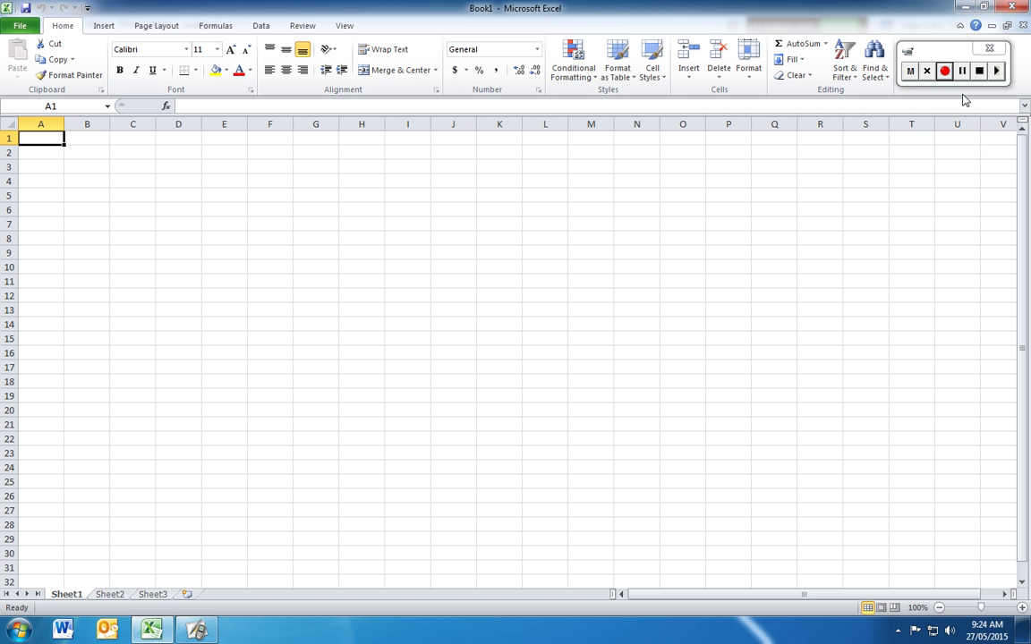
Step: Switch to ActivInspire and handwrite the cell reference "C:15" below "Microsoft Excel"
left_click(965, 7)
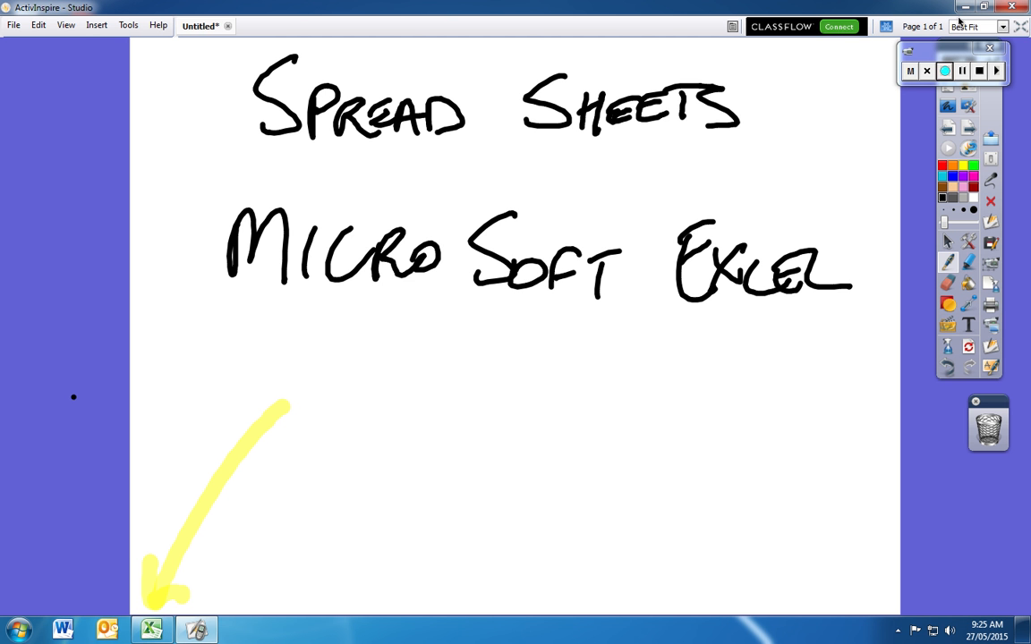
left_click_drag(429, 372, 448, 416)
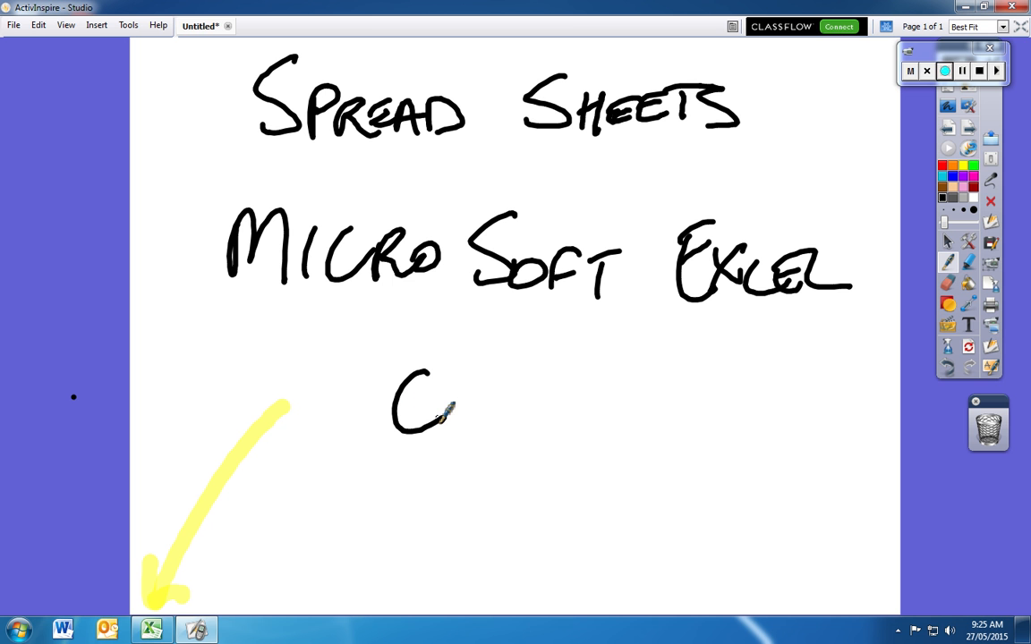
left_click_drag(526, 376, 521, 447)
mouse_move(540, 383)
left_mouse_down()
mouse_move(575, 426)
mouse_move(528, 440)
mouse_move(598, 377)
left_mouse_up()
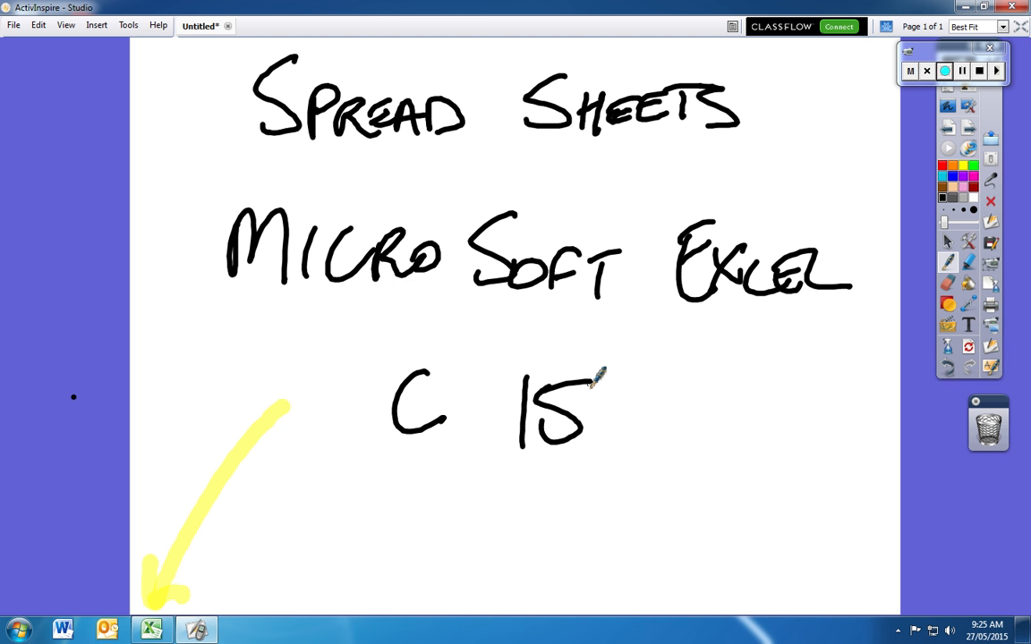
left_click(483, 426)
left_click(481, 391)
Step: Switch back to Excel and select cell C15, followed by cell C1, to demonstrate cell references
left_click(167, 629)
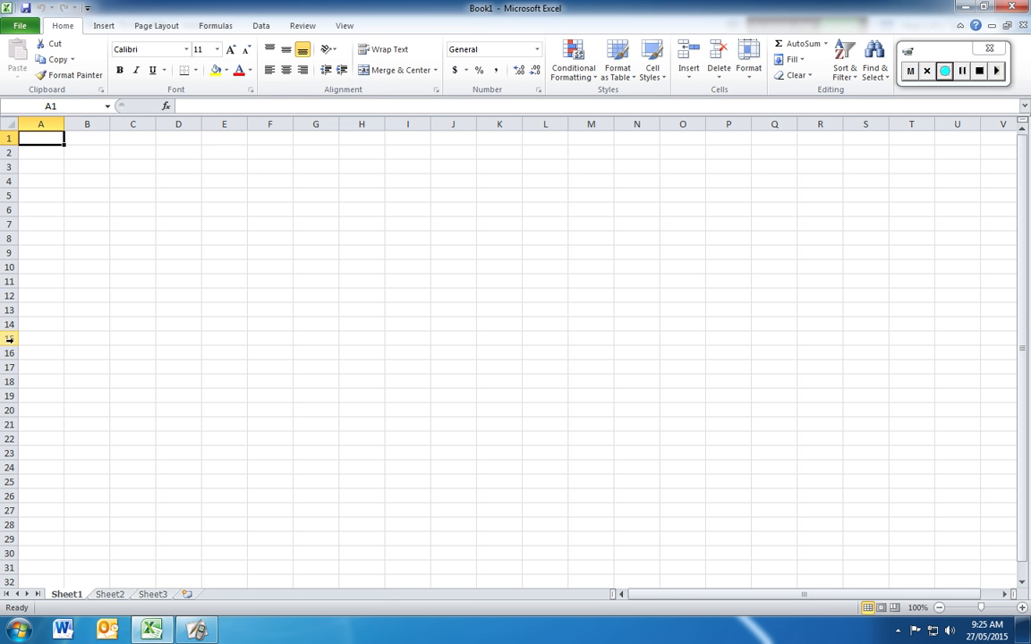
left_click(140, 339)
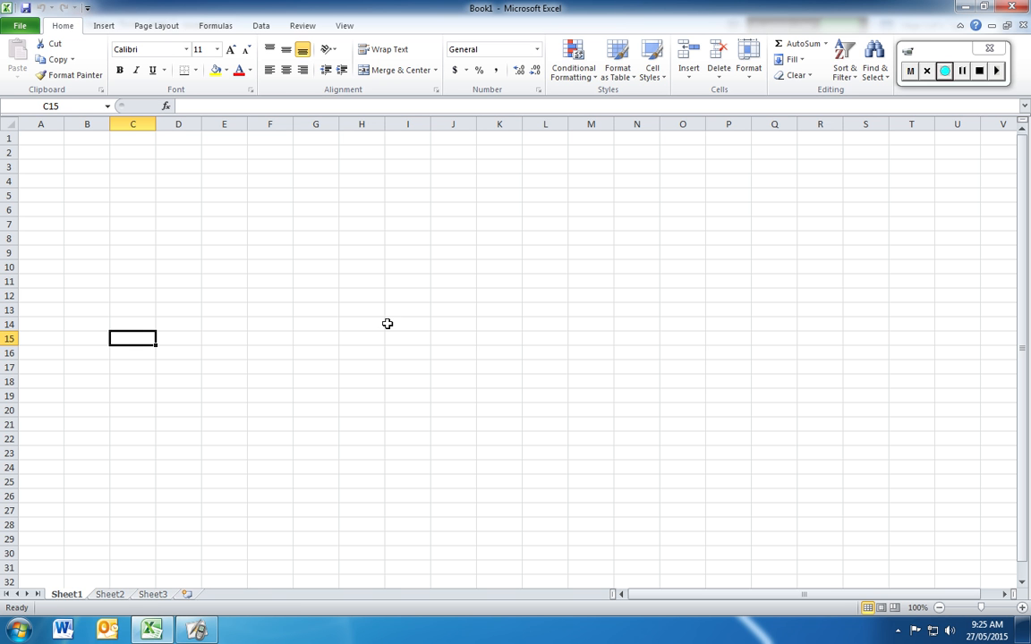
left_click(136, 138)
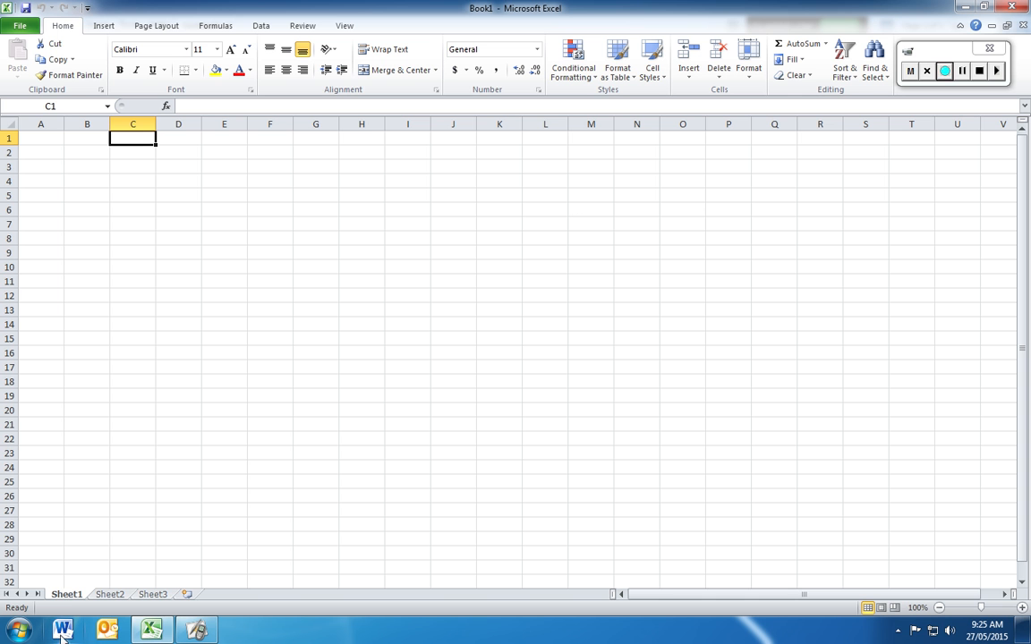
Step: Rename the Sheet1 worksheet as "Average calc"
right_click(66, 598)
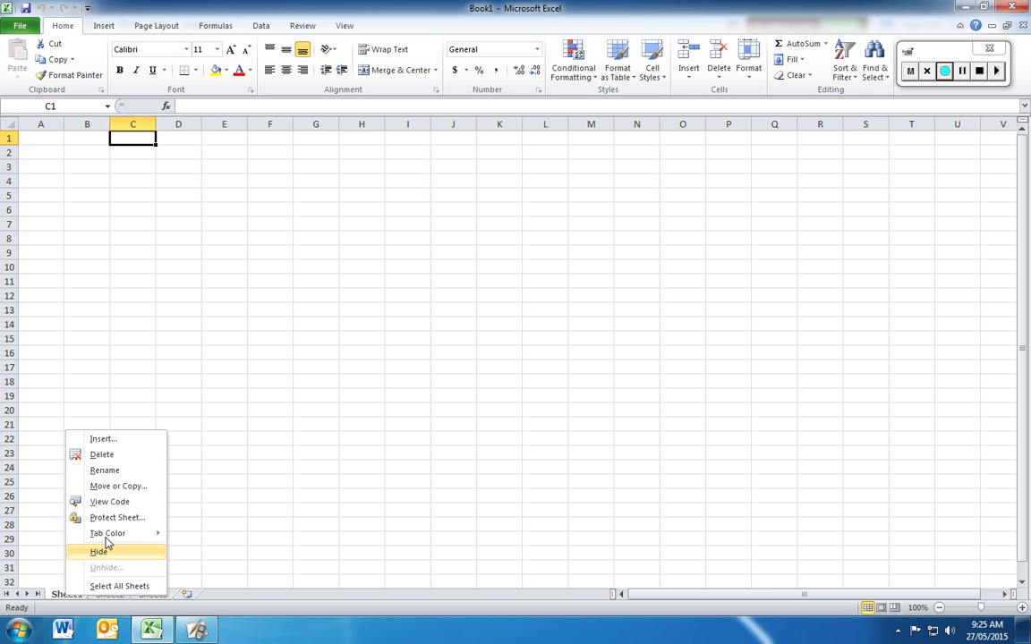
left_click(105, 471)
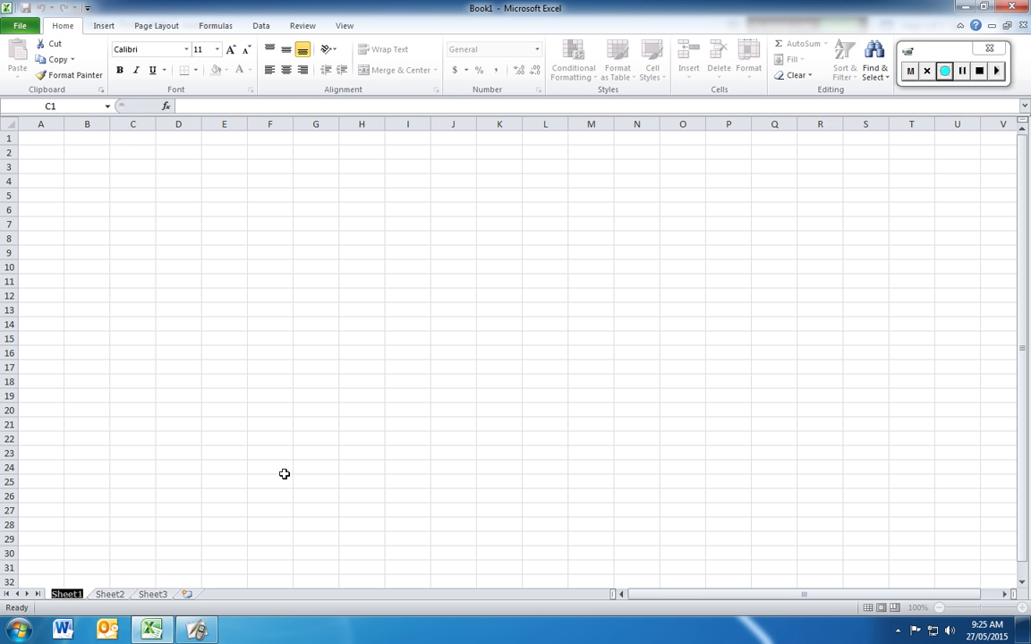
type("Av")
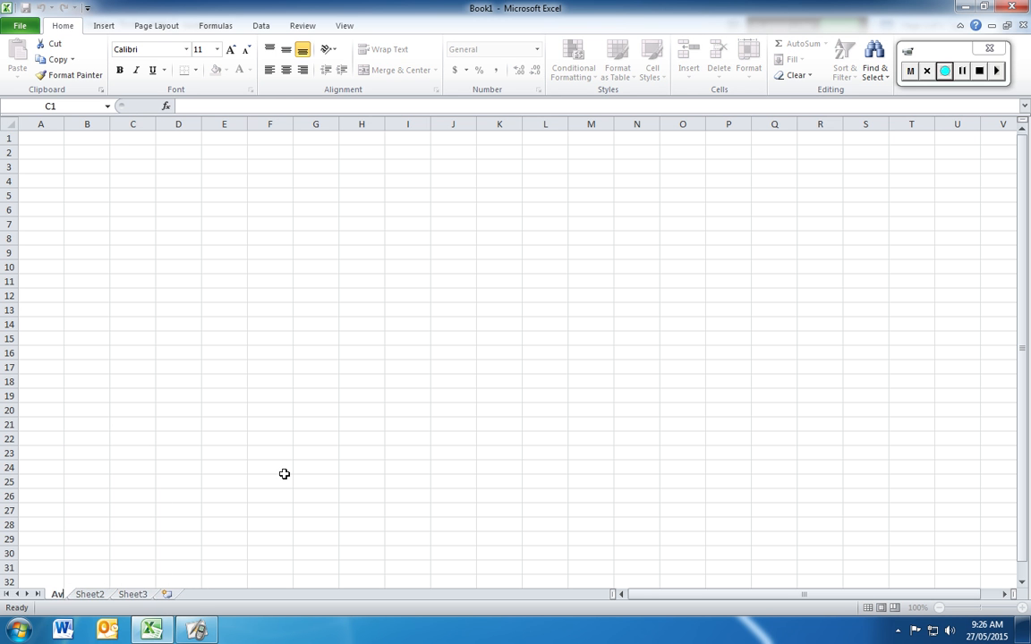
type("erage calc")
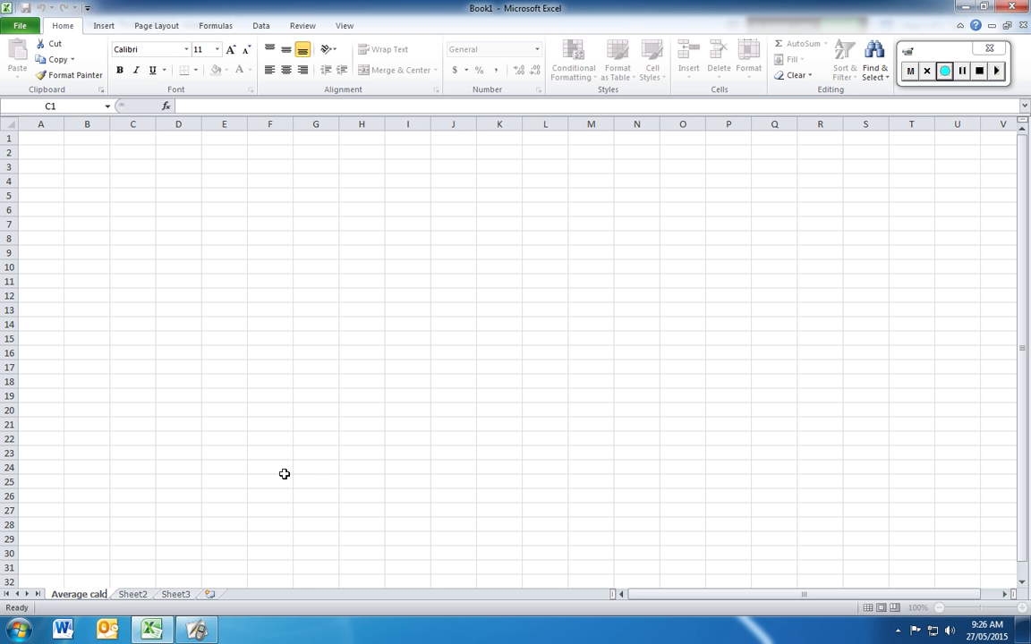
left_click(223, 466)
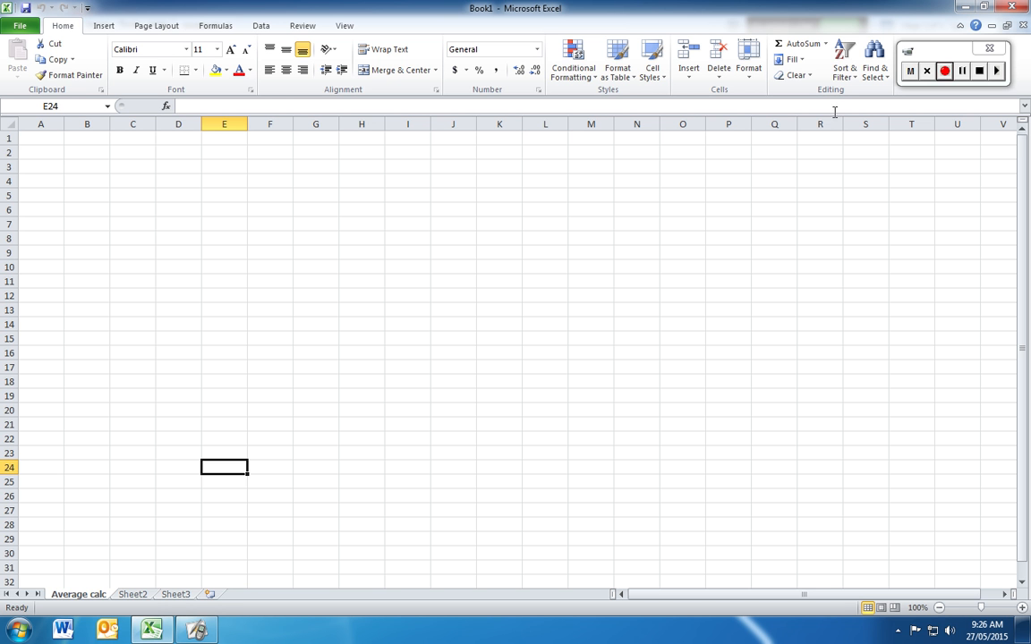
left_click(961, 71)
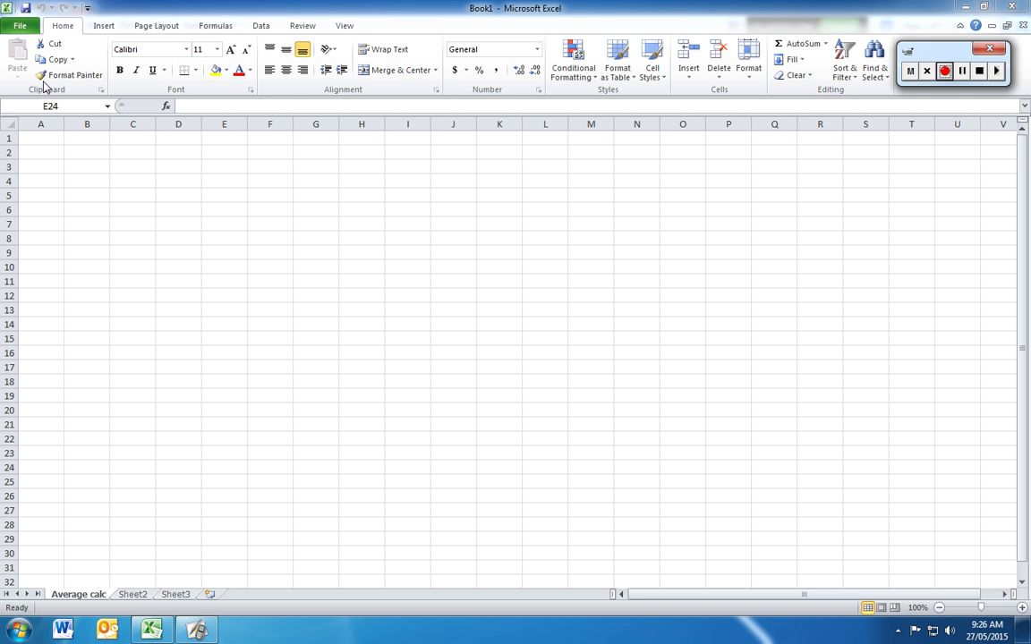
Step: Enter the column heading "Number" in cell B1
left_click(93, 138)
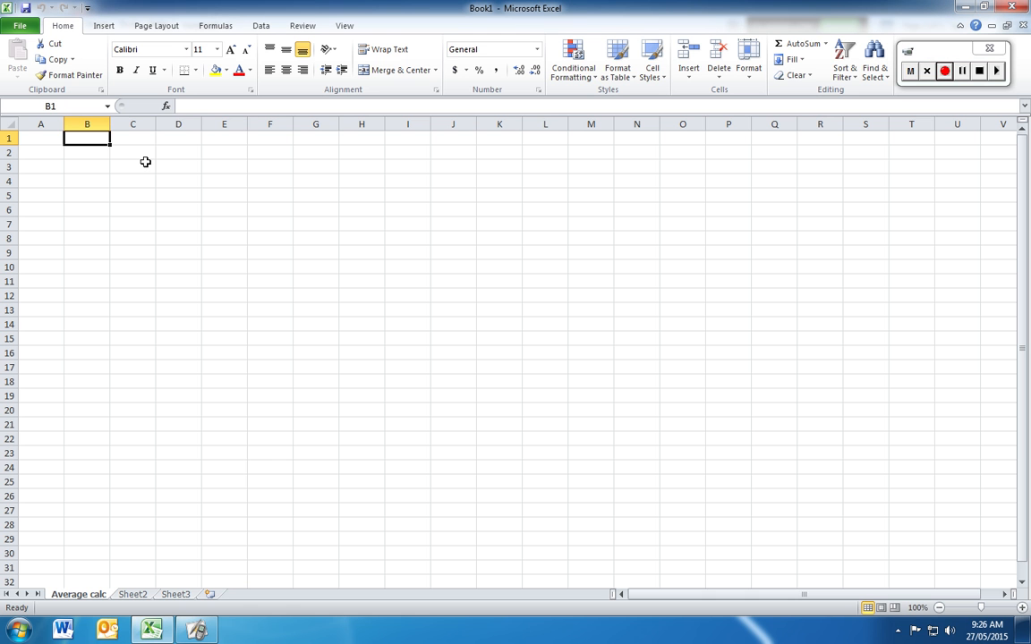
type("Tota")
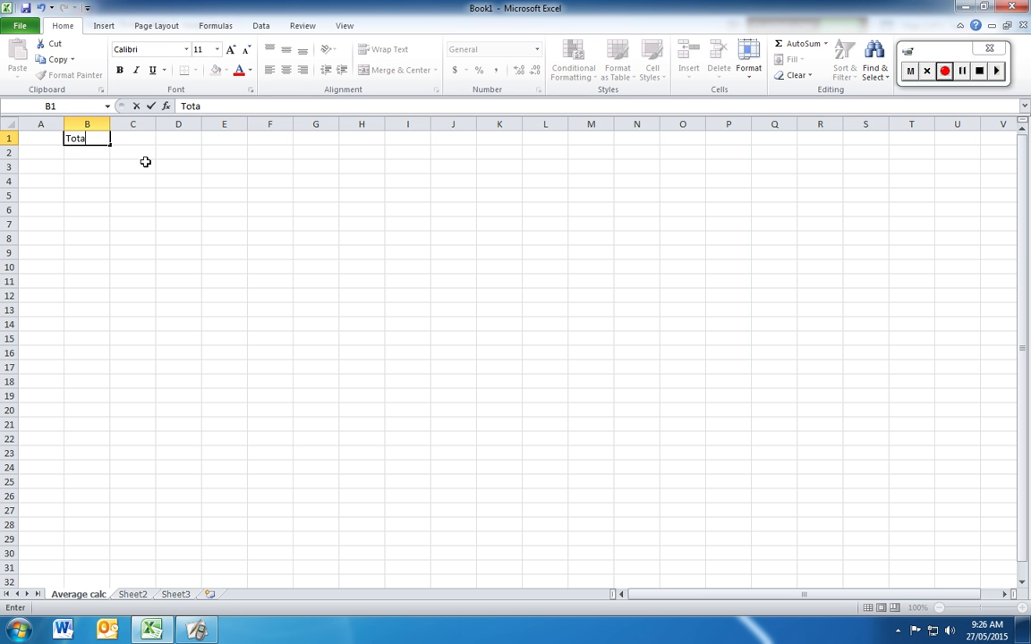
key("BackSpace")
key("BackSpace")
key("BackSpace")
key("BackSpace")
type("Number")
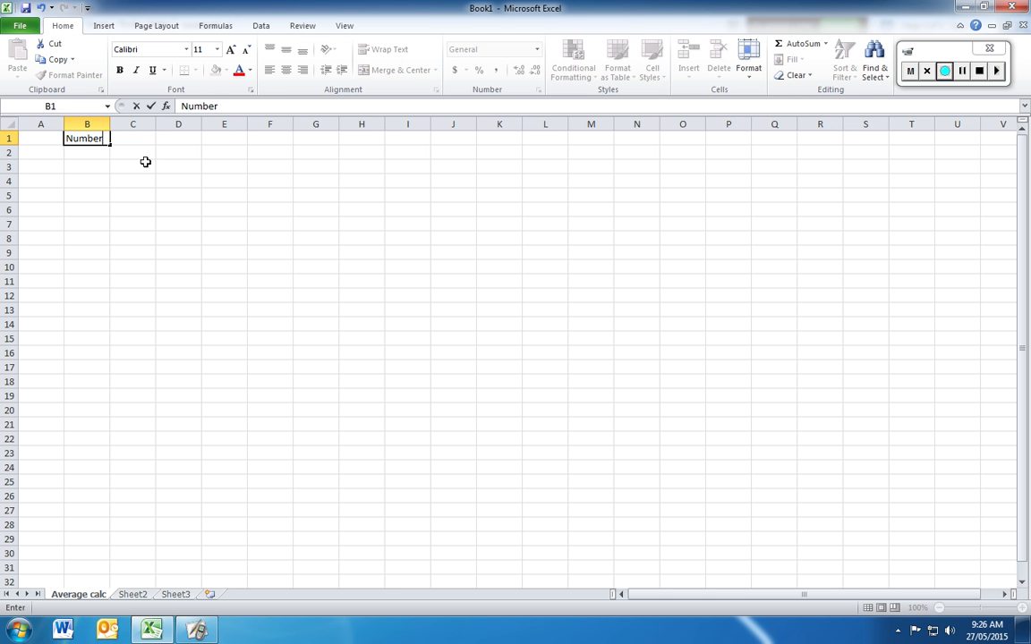
key("Tab")
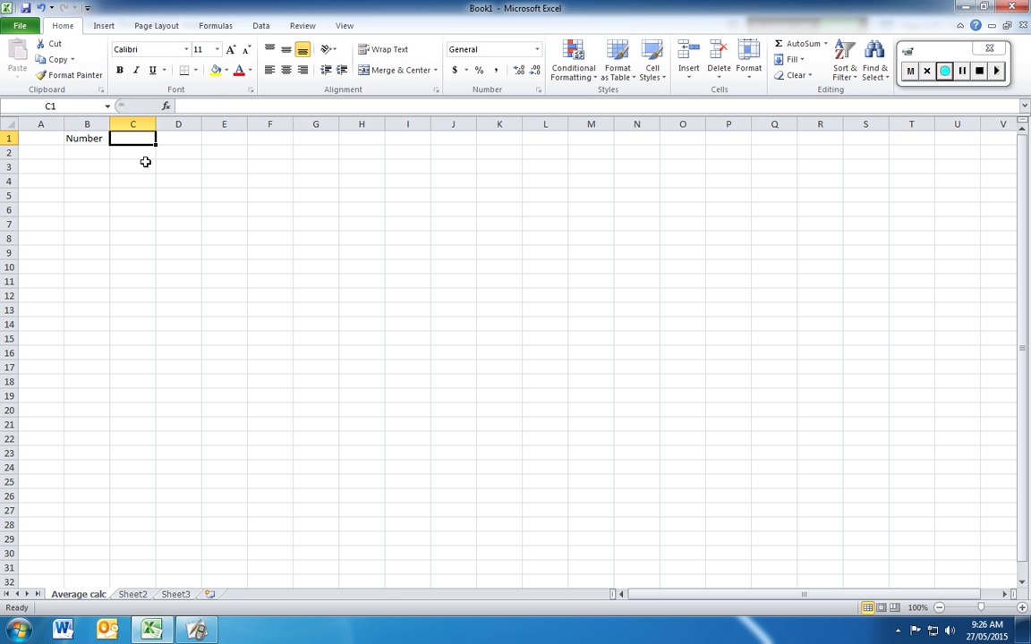
Step: Enter the column headings "weight", "species" and "where" in cells C1, D1 and E1
type("weight")
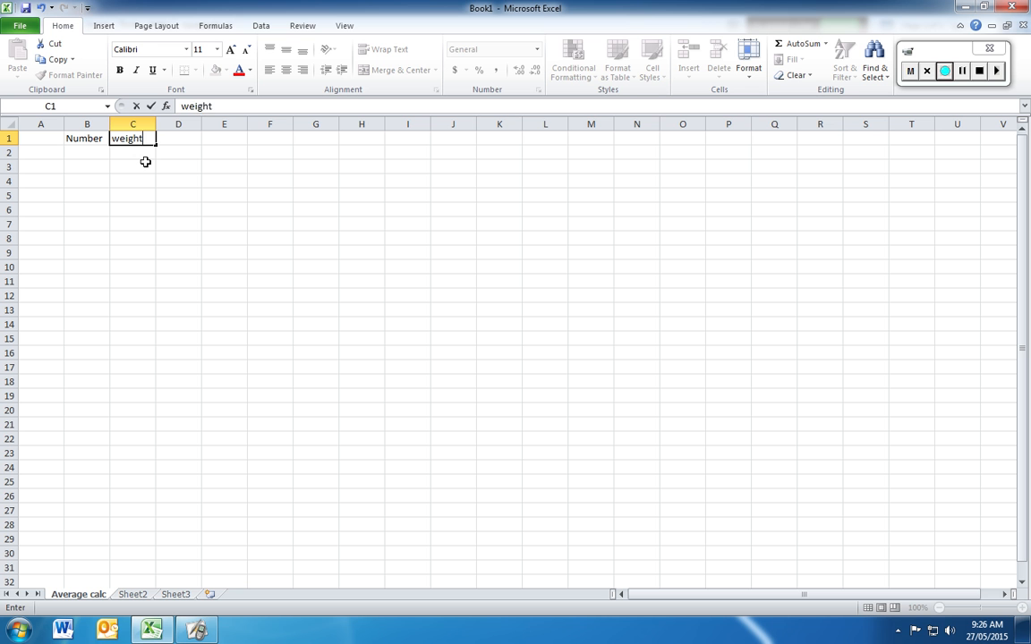
key("Tab")
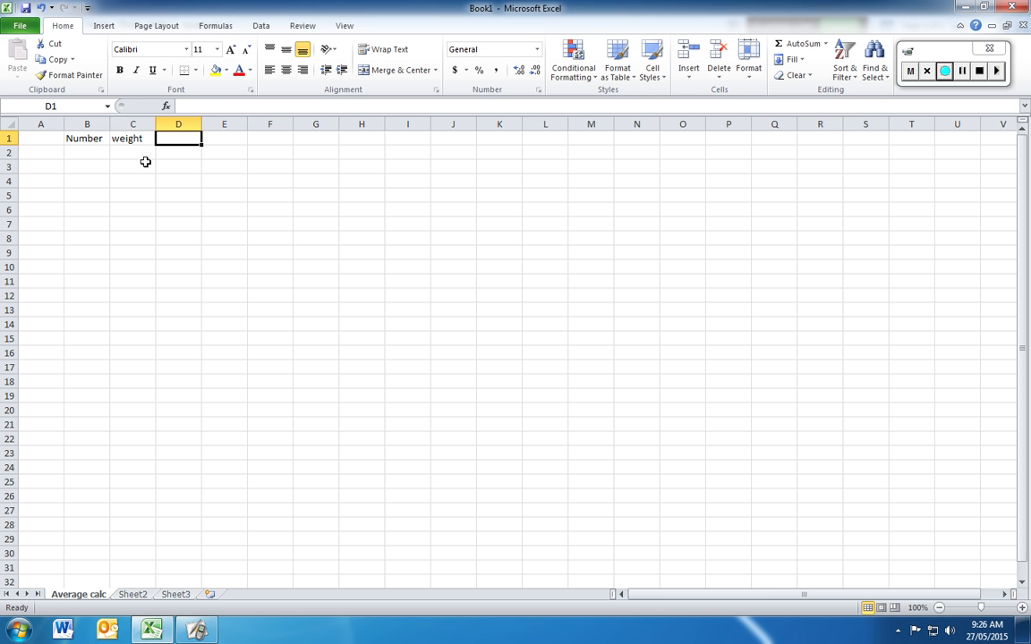
type("species")
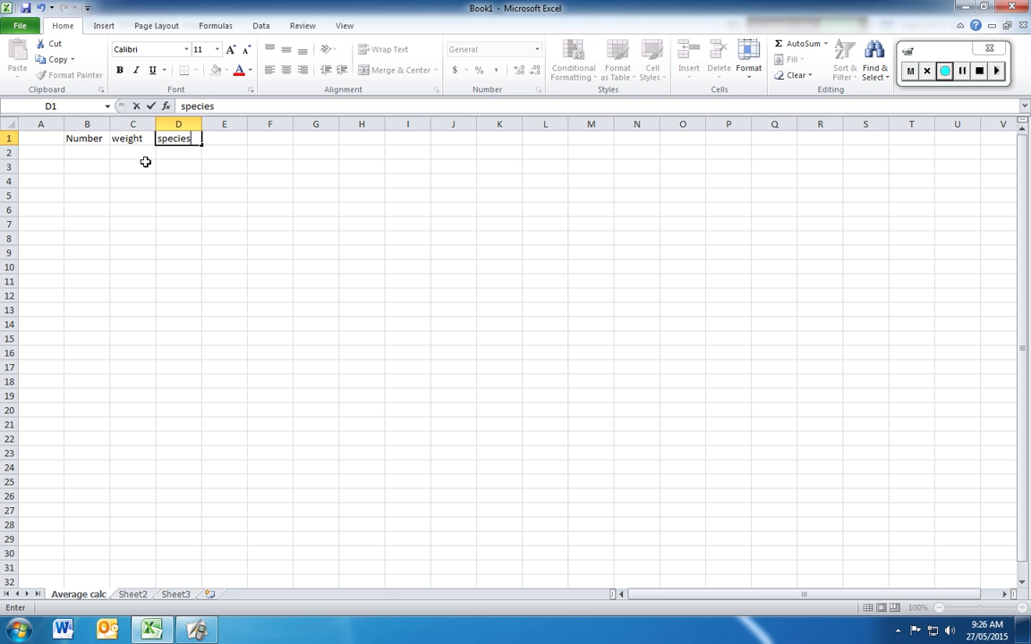
key("Tab")
type("C")
key("BackSpace")
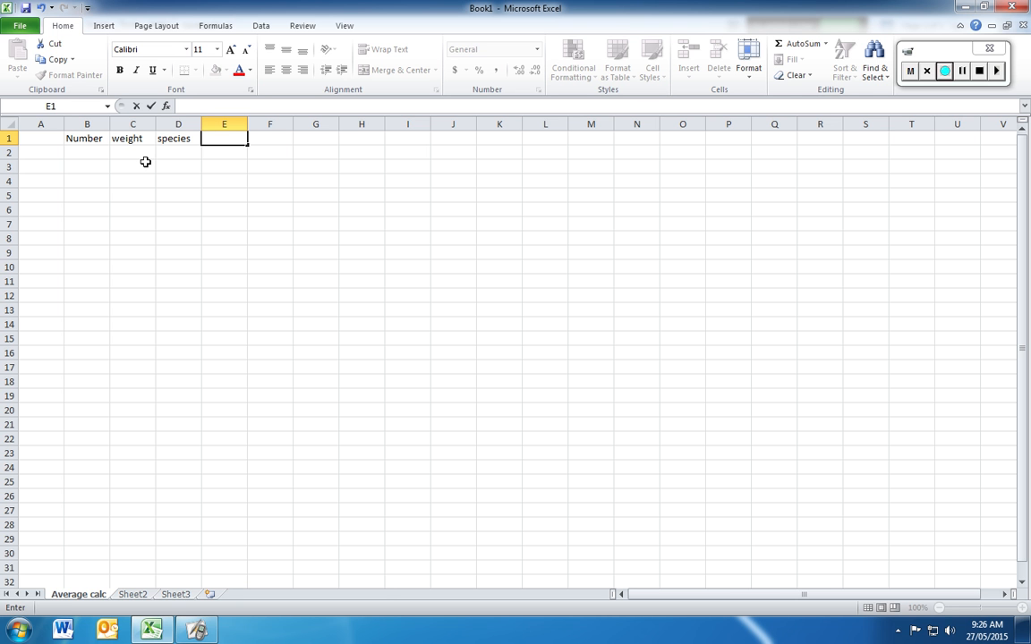
type("where")
left_click(392, 240)
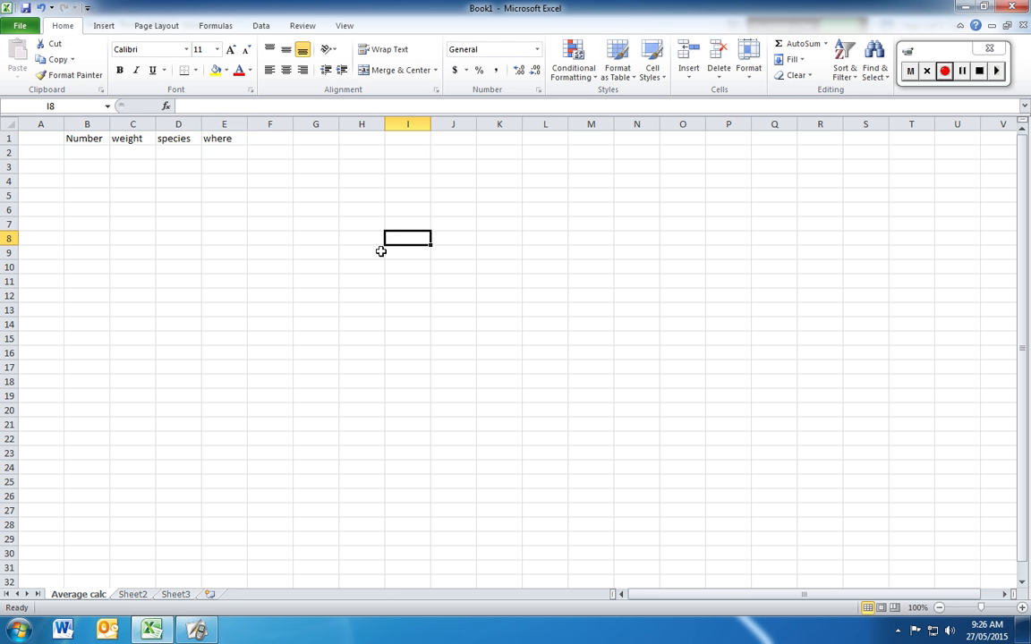
Step: Enter the numbers 1, 2, 3 and 4 in cells B2 to B5 under the Number heading
left_click(89, 154)
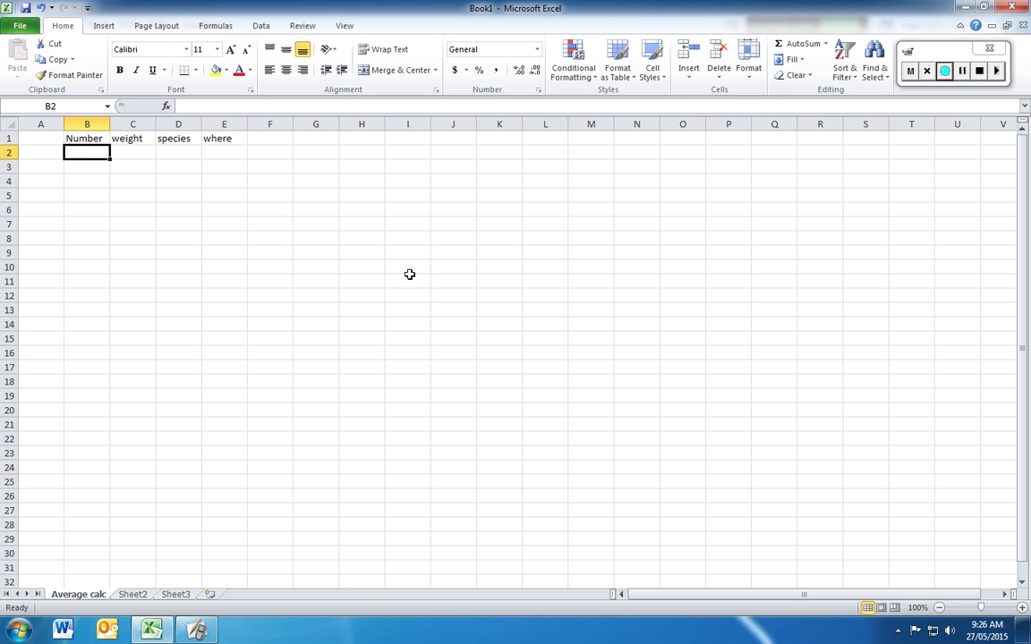
type("1")
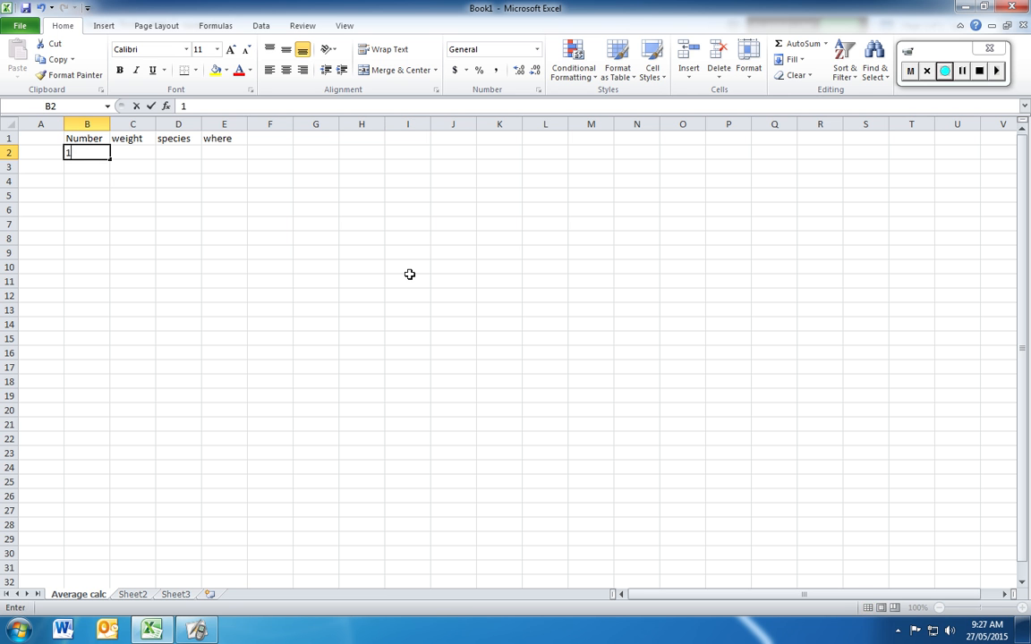
key("Return")
type("2")
key("Return")
type("3")
key("Return")
type("4")
key("Return")
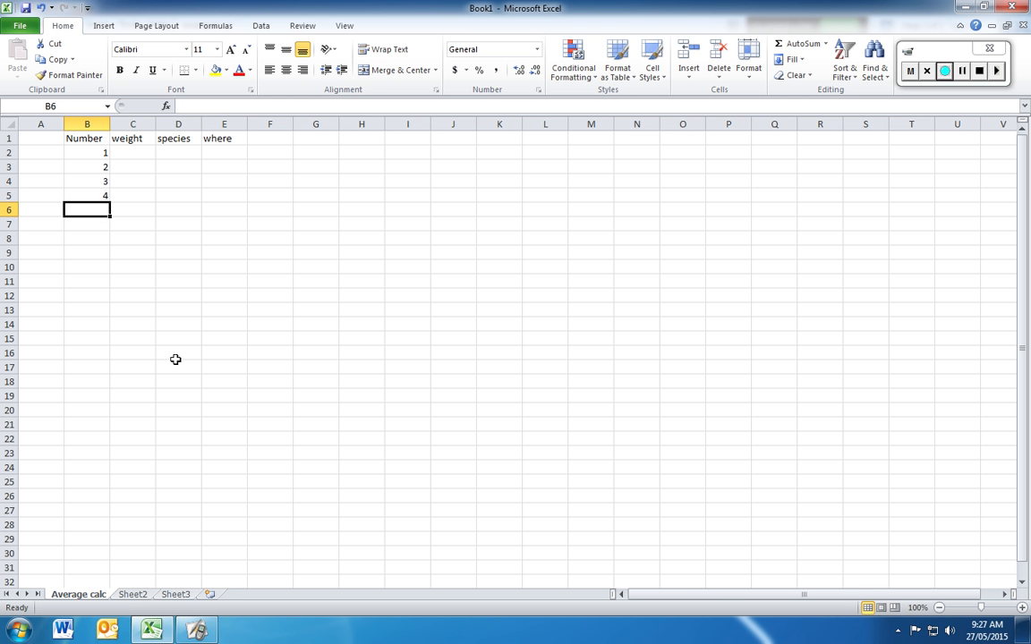
Step: Fill the number series in B2:B5 down to cell B31
left_click(89, 150)
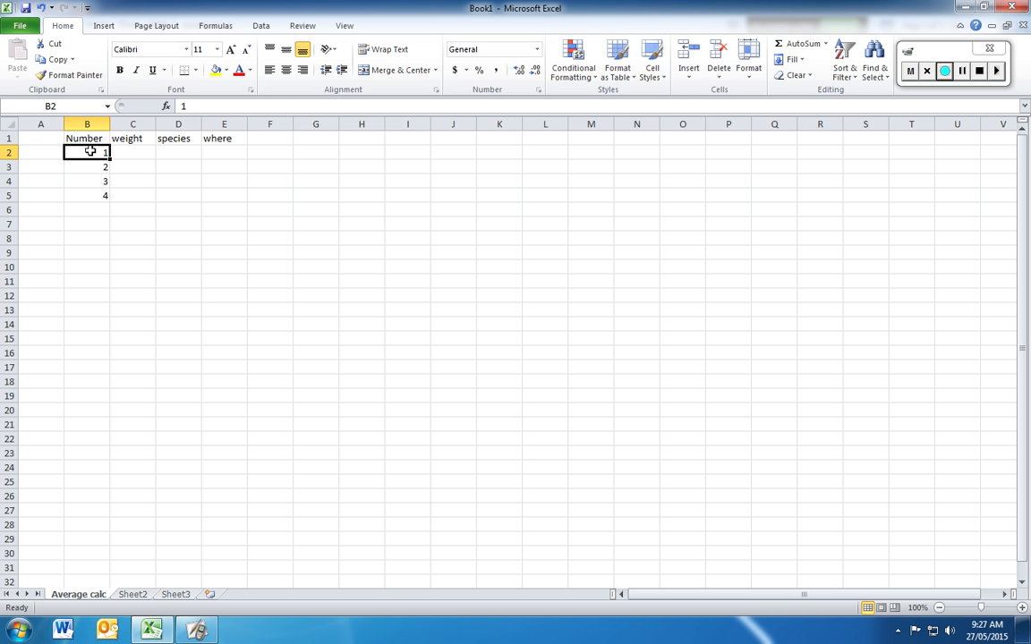
left_click_drag(93, 152, 90, 195)
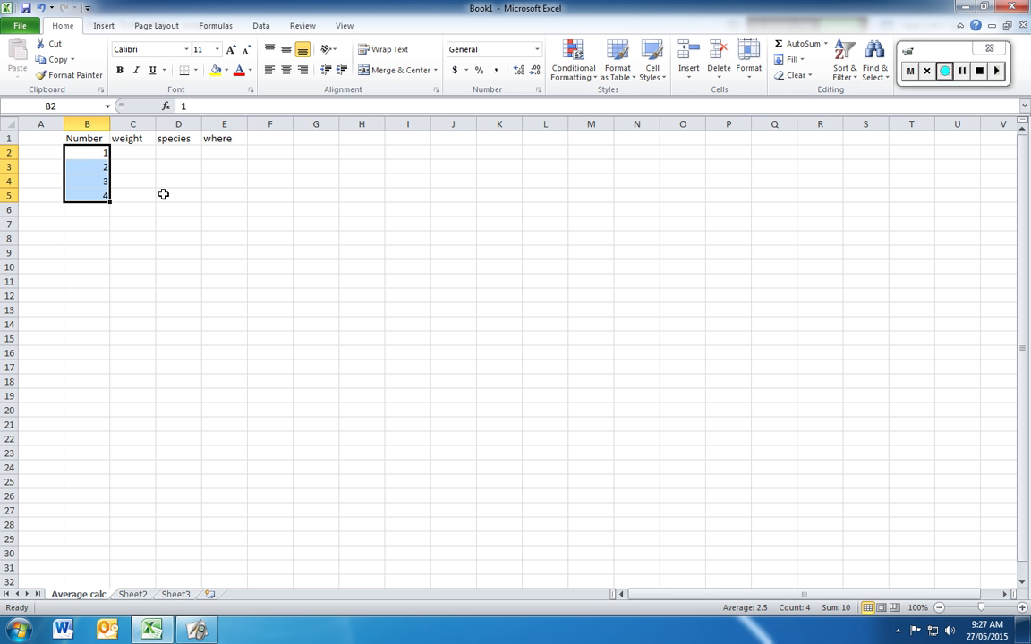
left_click(213, 225)
left_click(93, 150)
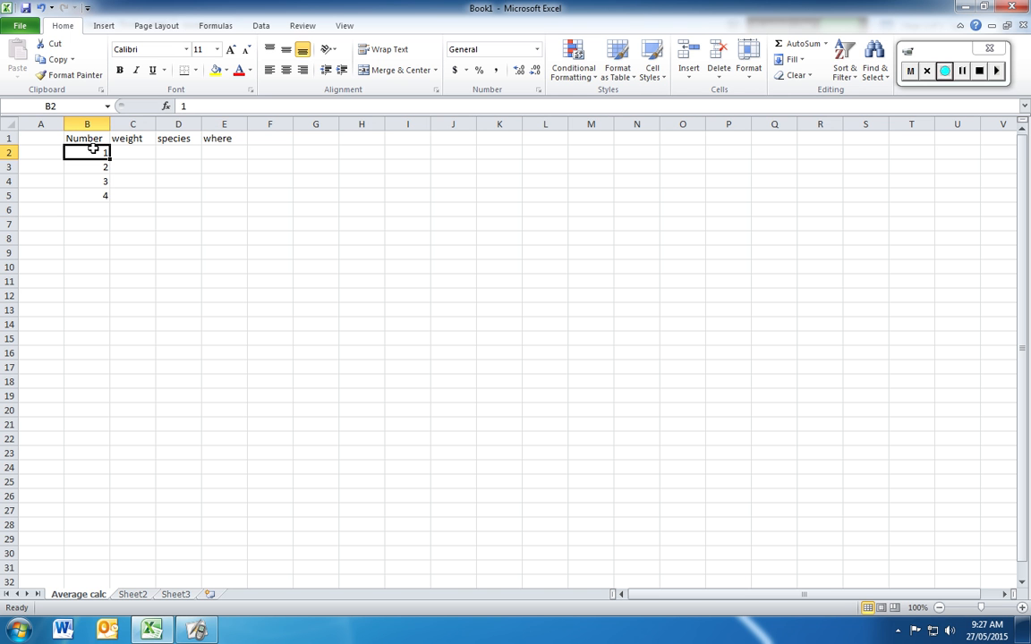
left_click_drag(93, 152, 95, 197)
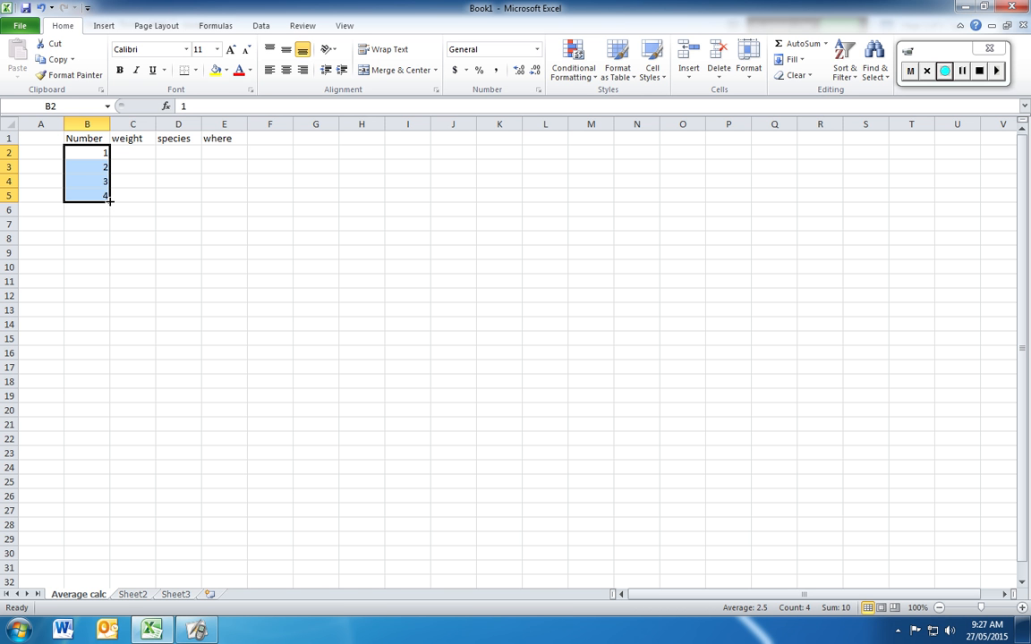
left_click_drag(109, 201, 109, 202)
left_click_drag(109, 202, 110, 202)
left_click_drag(111, 200, 110, 203)
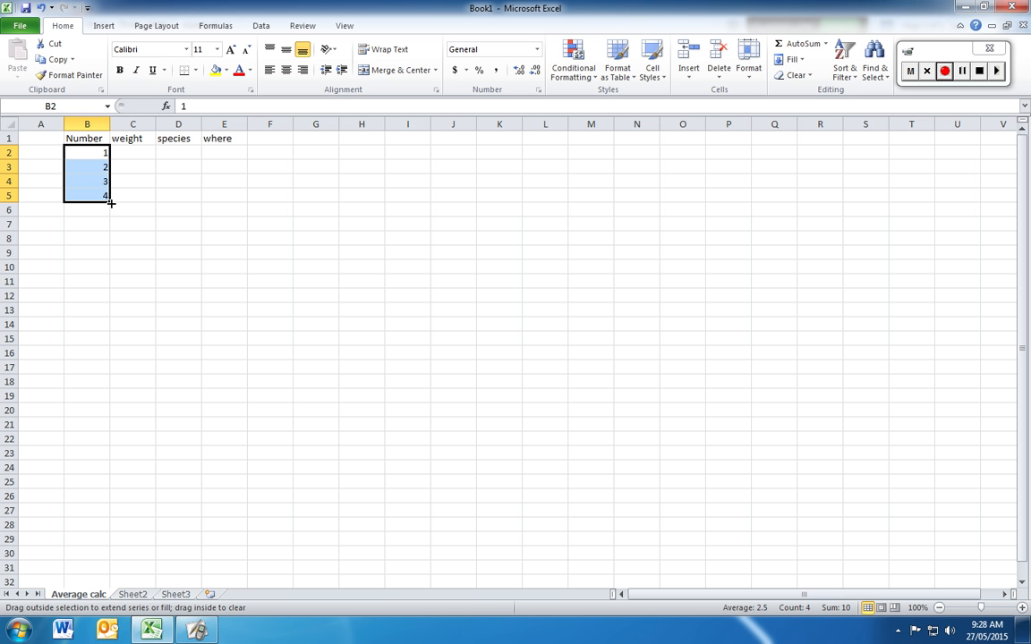
mouse_move(110, 203)
left_mouse_down()
mouse_move(116, 164)
mouse_move(107, 573)
left_mouse_up()
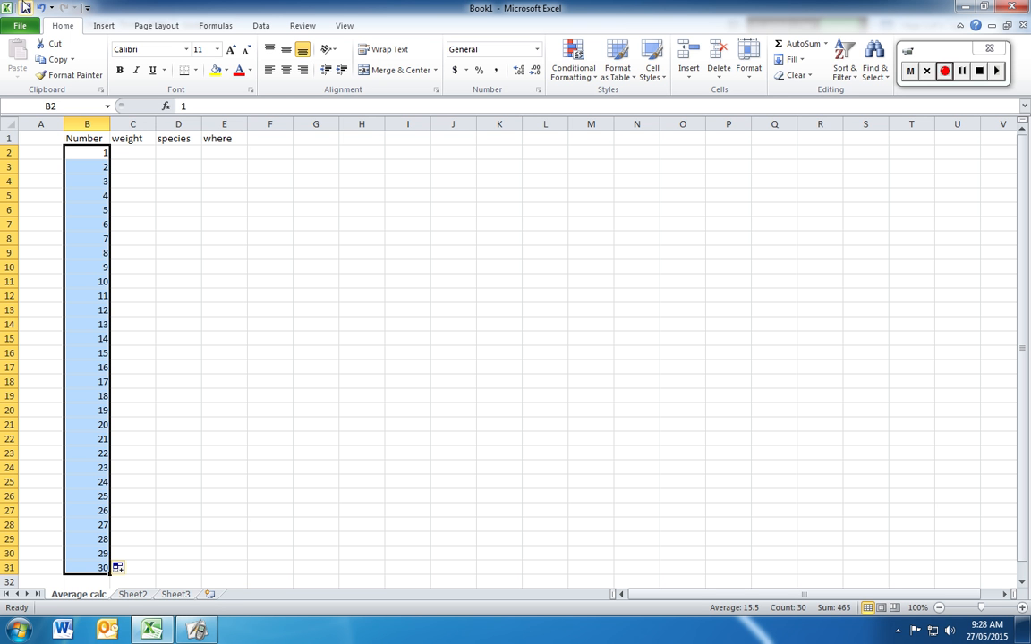
Step: Enter the weights 100, 120, 150 and 120 in cells C2 to C5 and fill the series down to C31
left_click(133, 151)
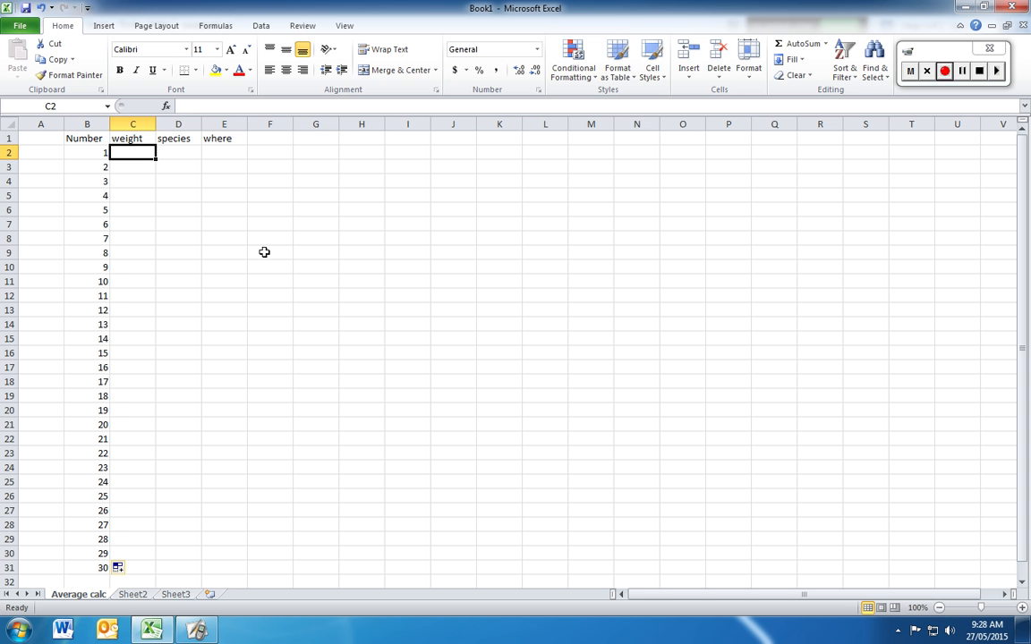
type("100")
key("Return")
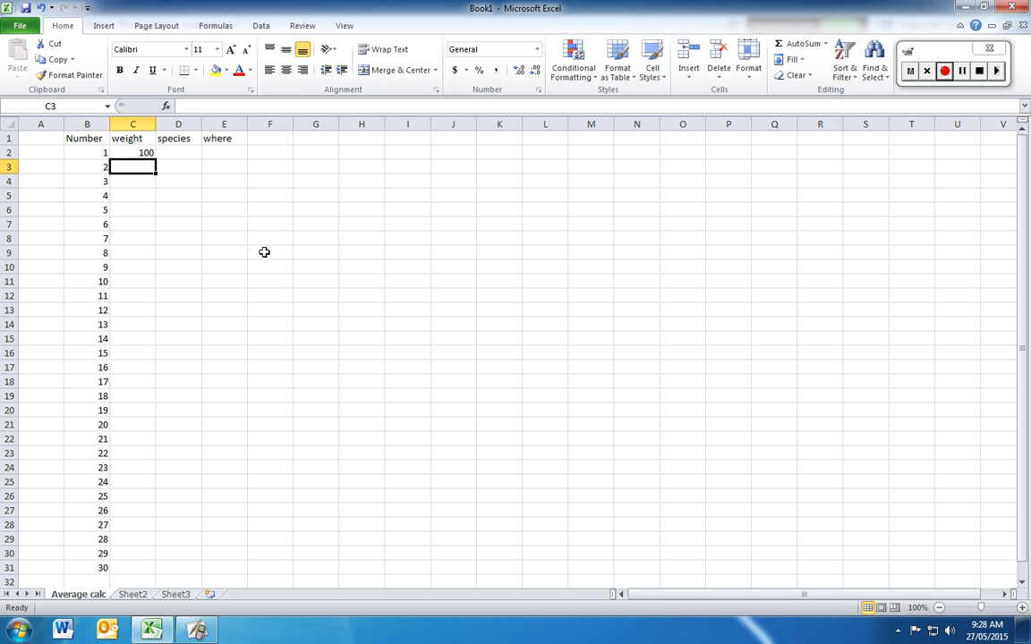
type("120")
key("Return")
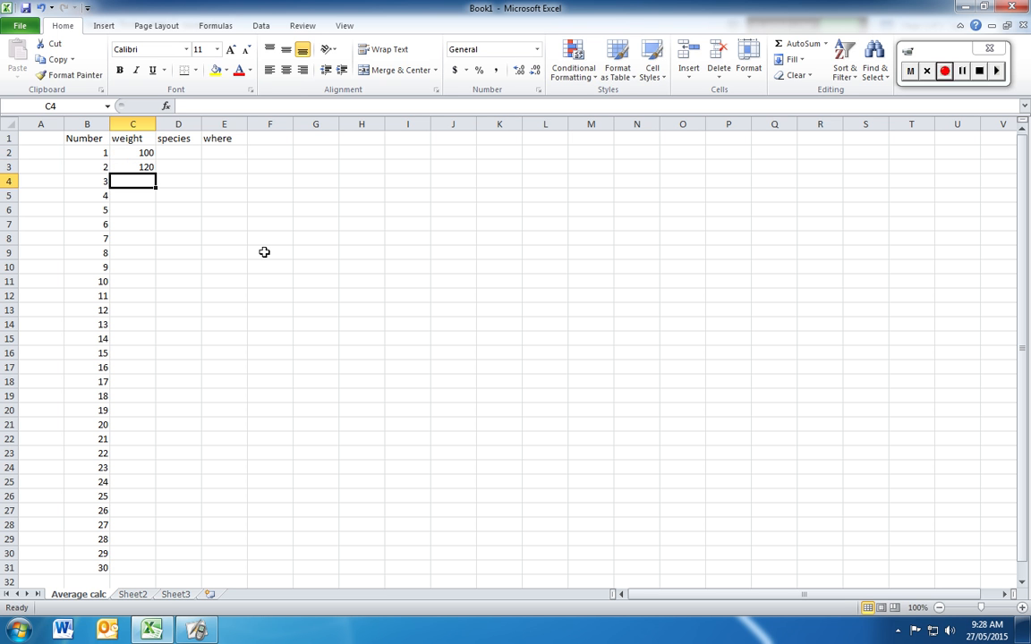
type("150")
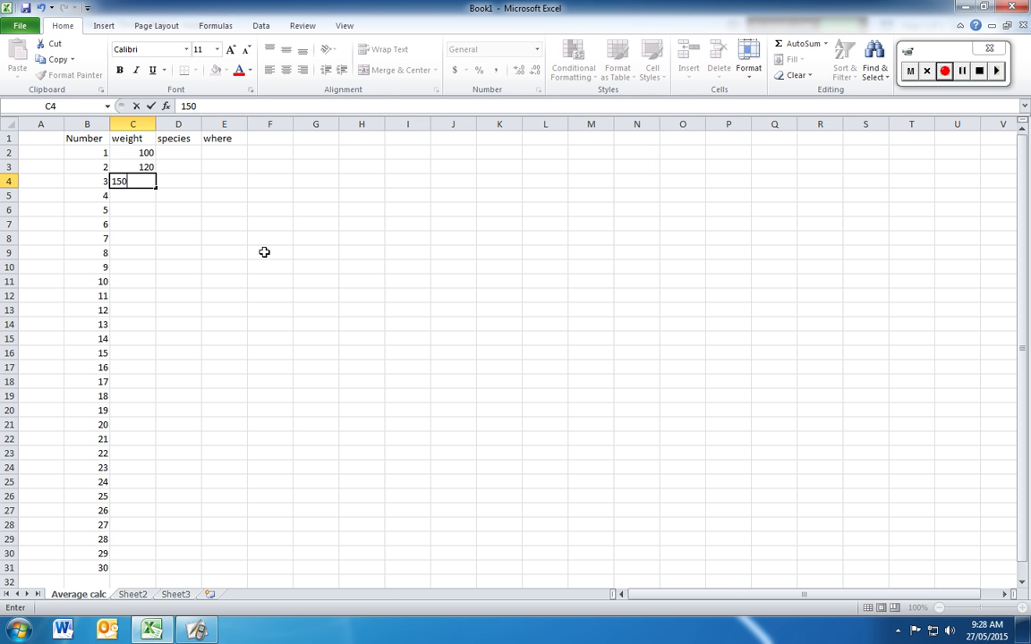
key("Return")
type("120")
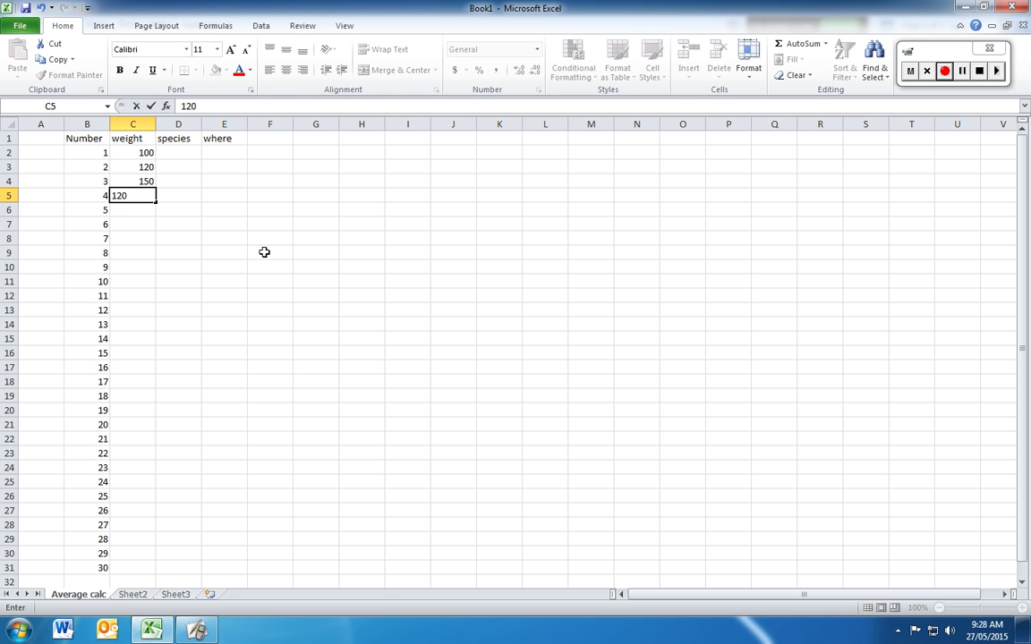
key("Return")
left_click_drag(134, 198, 162, 571)
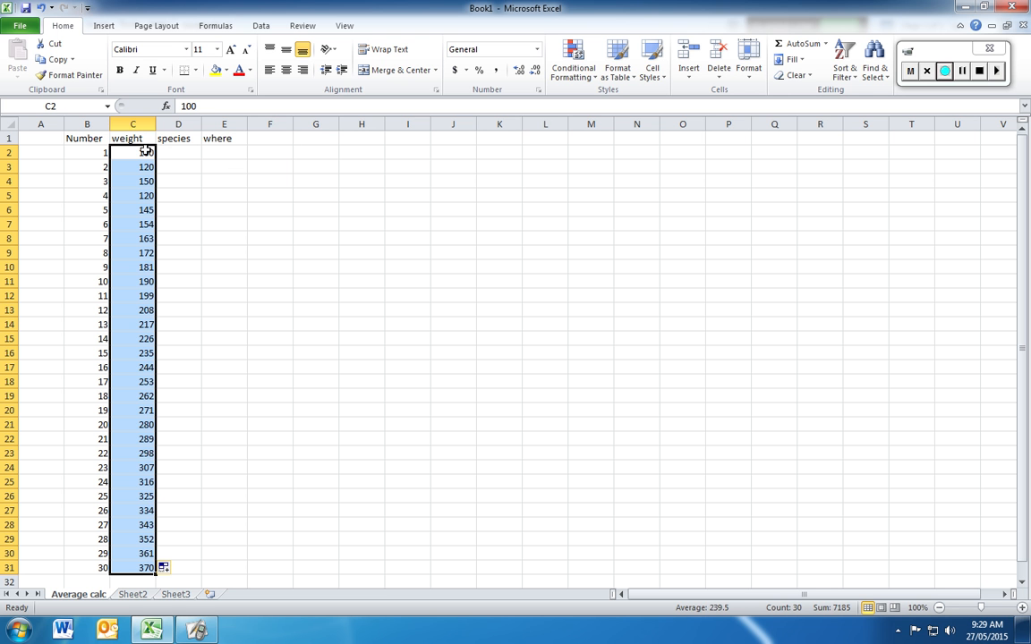
Step: Enter "Mackerel" in cell D2 and fill it down the species column to D31
left_click(188, 154)
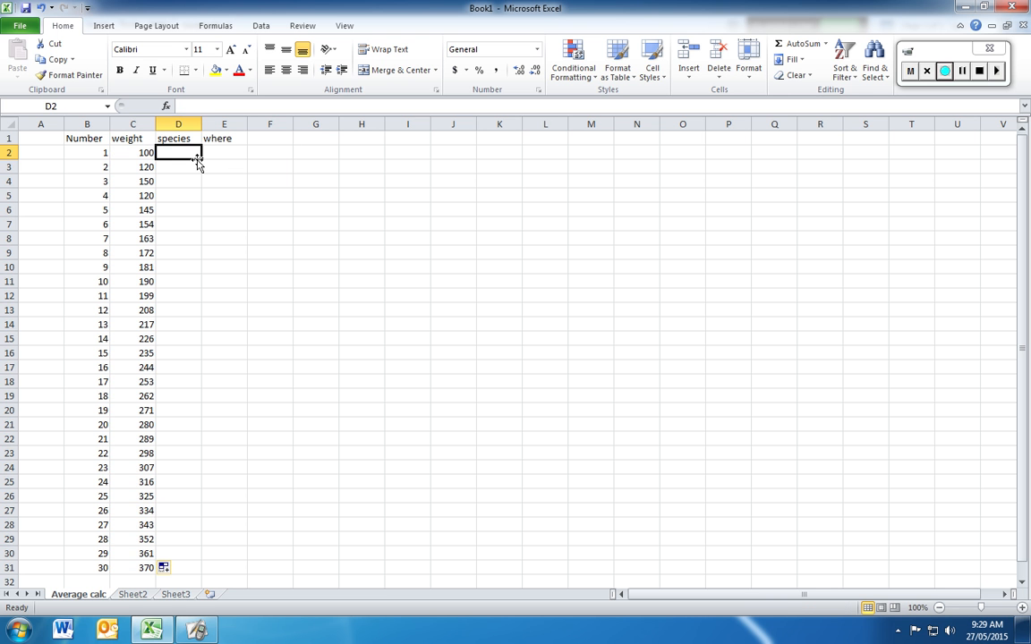
type("MAcek")
key("BackSpace")
key("BackSpace")
key("BackSpace")
key("BackSpace")
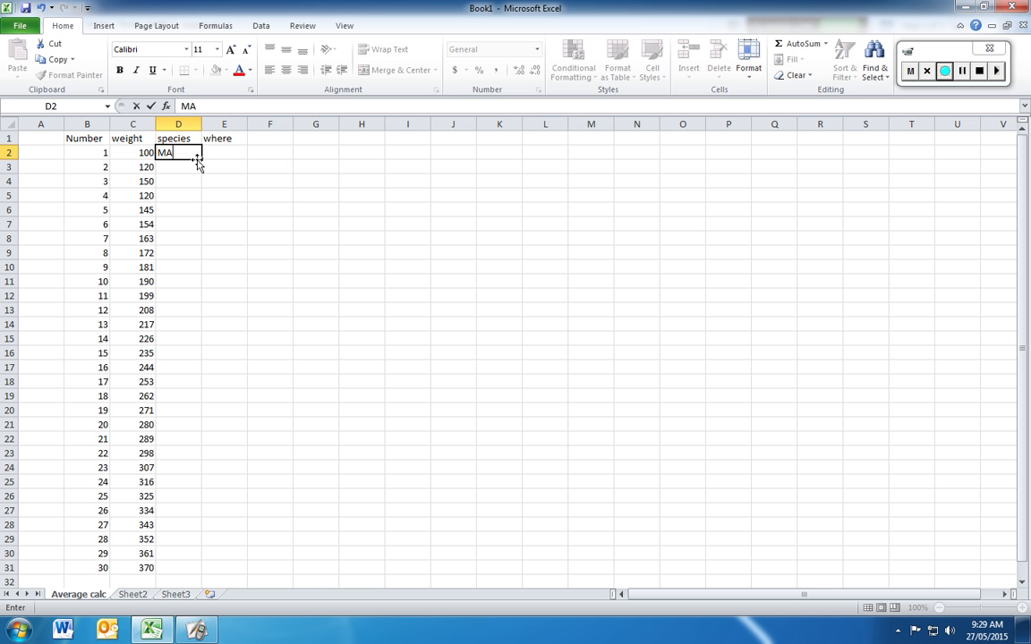
type("ackerel")
key("Return")
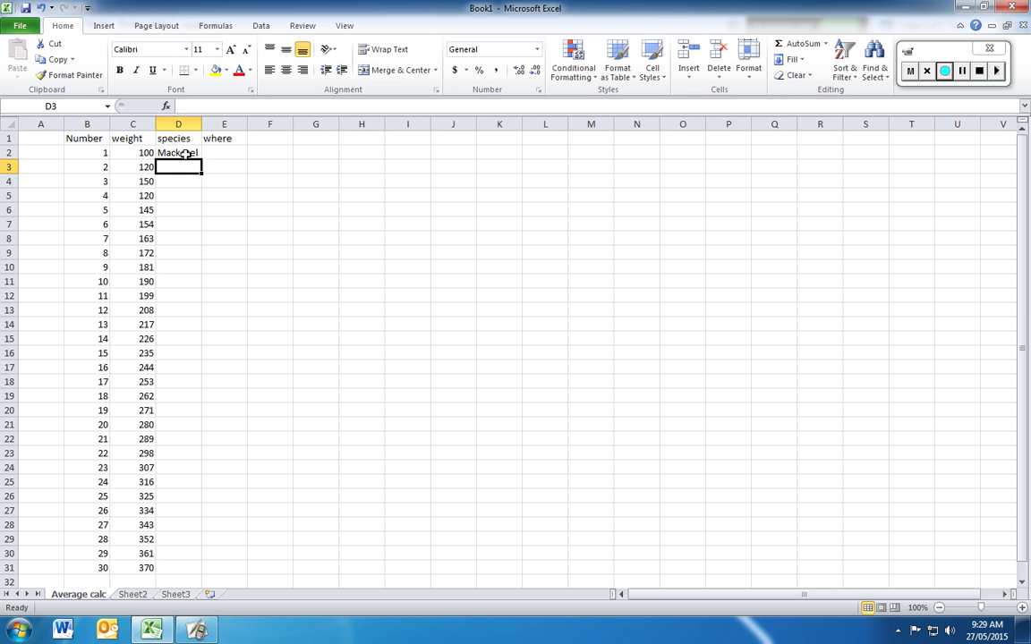
left_click(184, 152)
left_click_drag(201, 159, 205, 571)
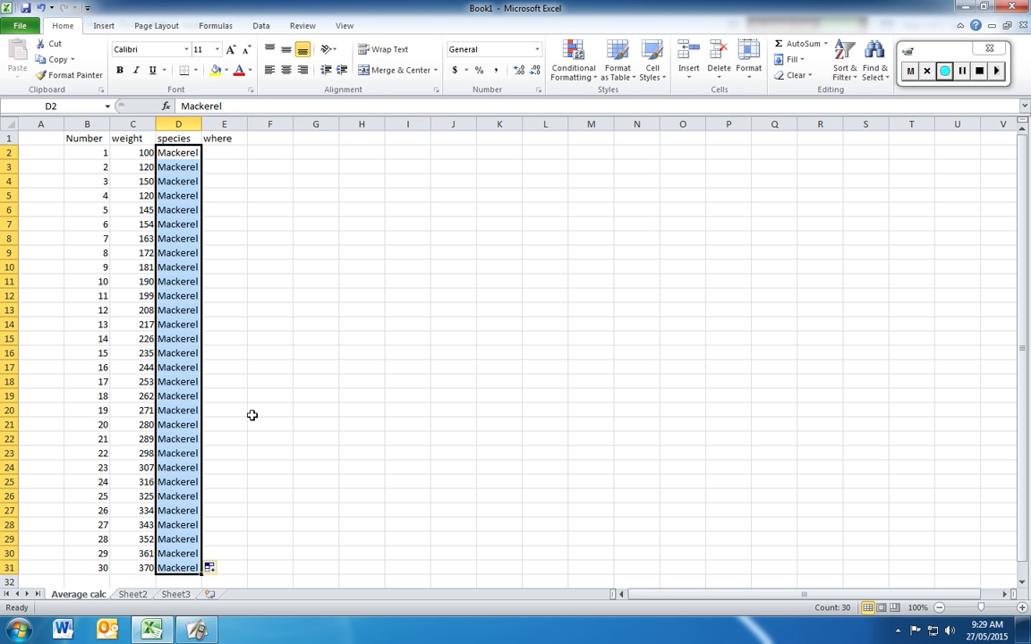
Step: Enter "Broome" in cell E2 and fill it down the where column to E31
left_click(231, 152)
type("Broome")
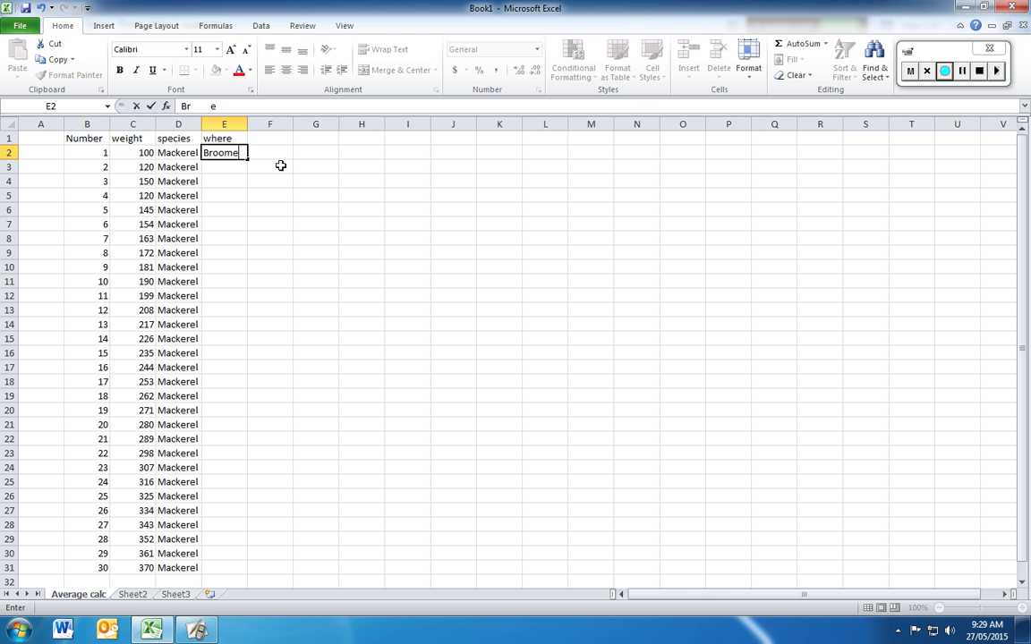
key("ctrl+Return")
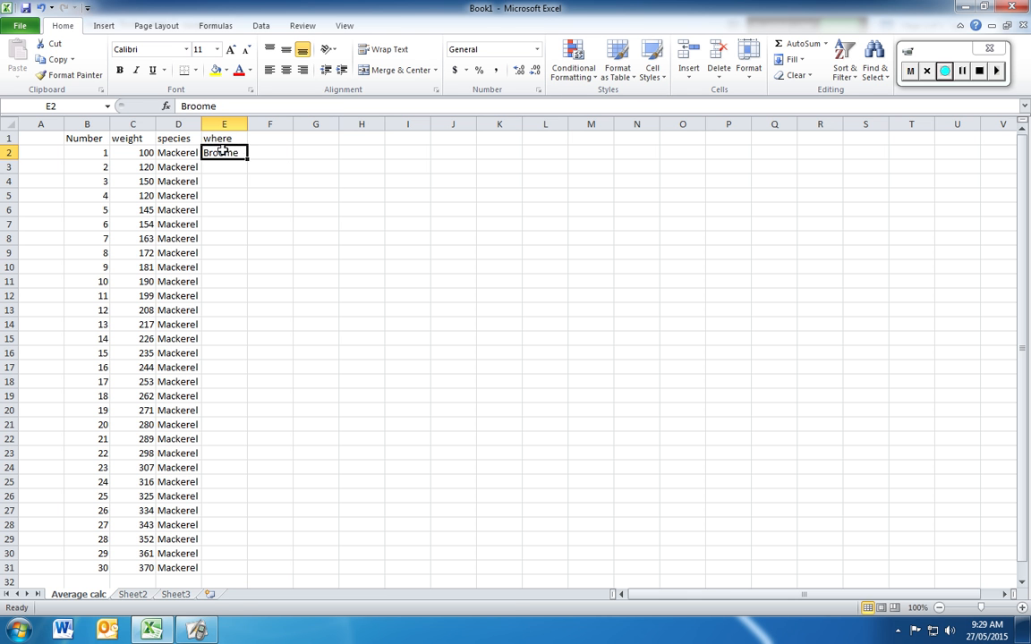
left_click_drag(243, 158, 259, 569)
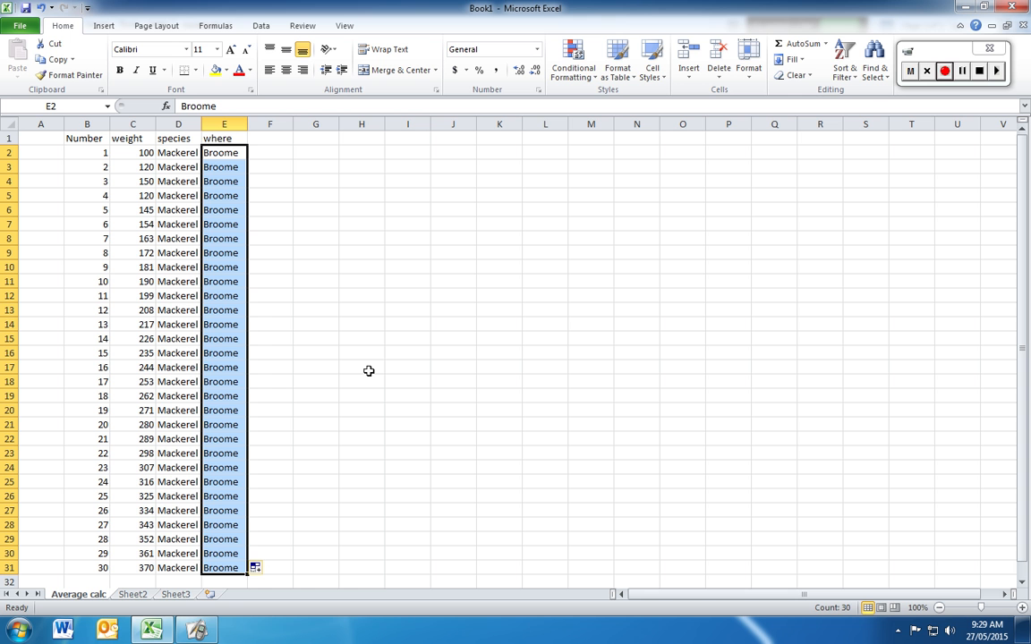
left_click(280, 141)
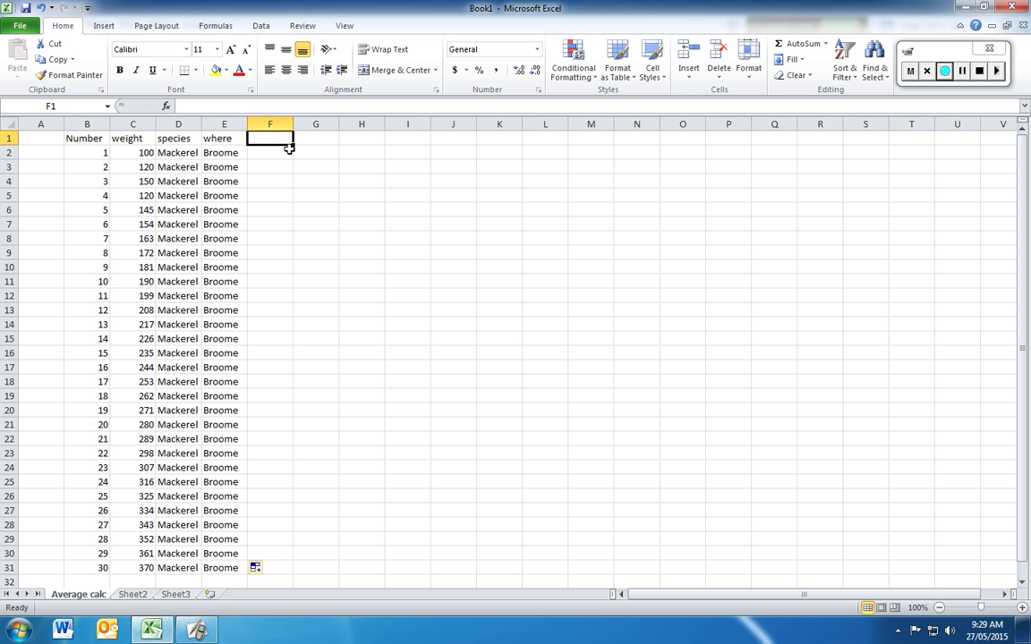
type("Averge")
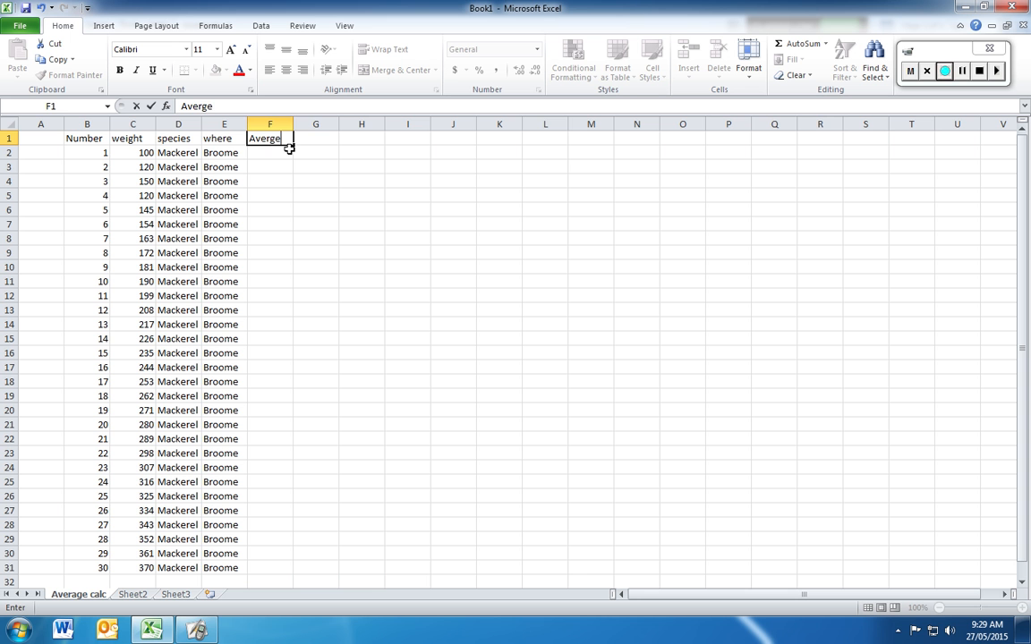
key("BackSpace")
key("BackSpace")
left_click(359, 238)
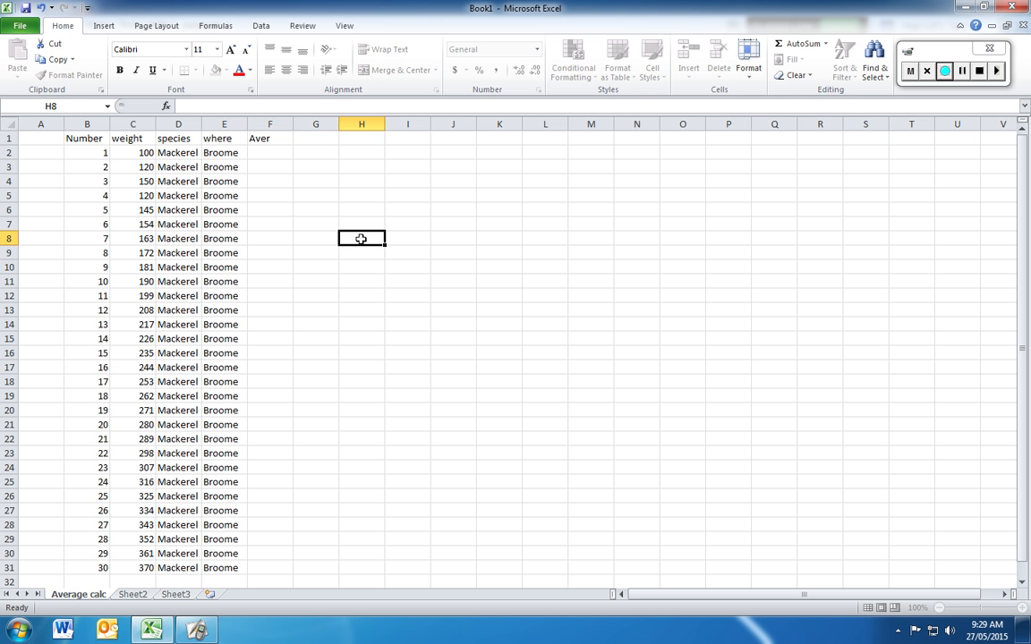
Step: Enter the column heading "Average" in cell F1 and select cell F2 below it
left_click(277, 140)
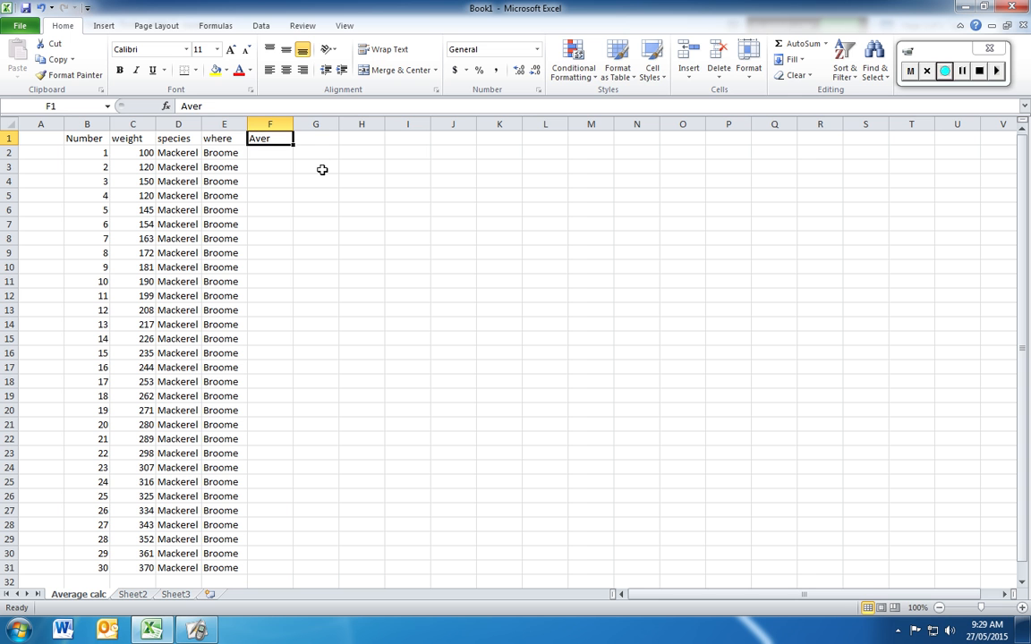
key("Delete")
type("Average")
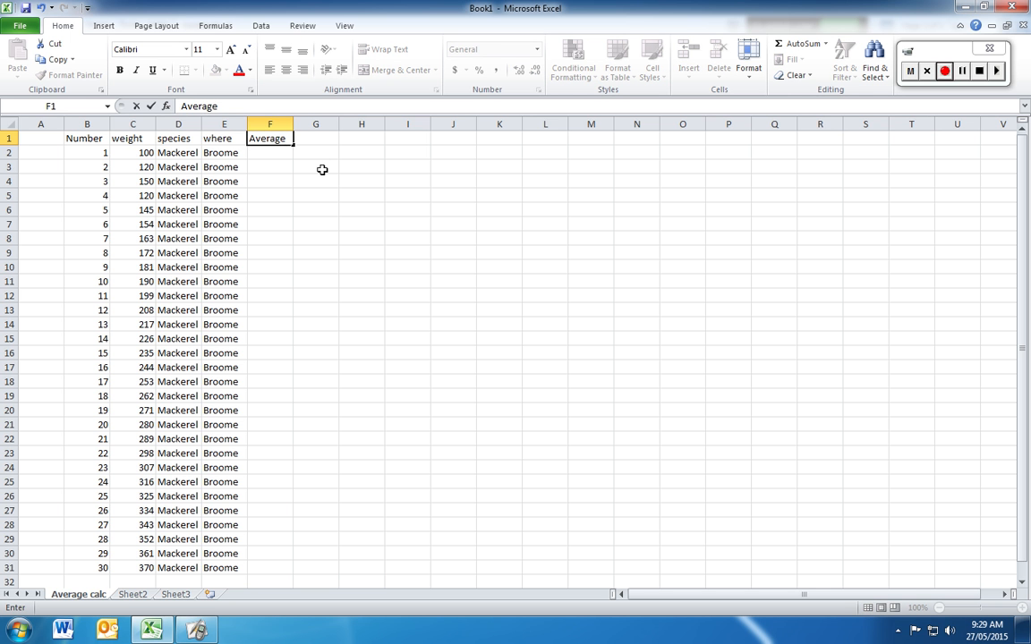
left_click(317, 179)
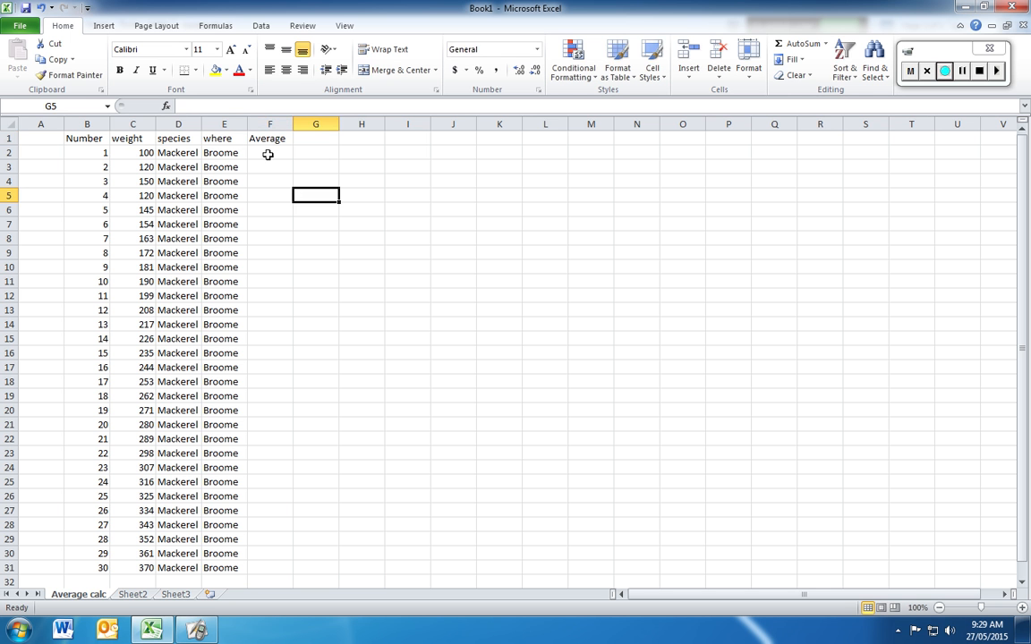
left_click(277, 152)
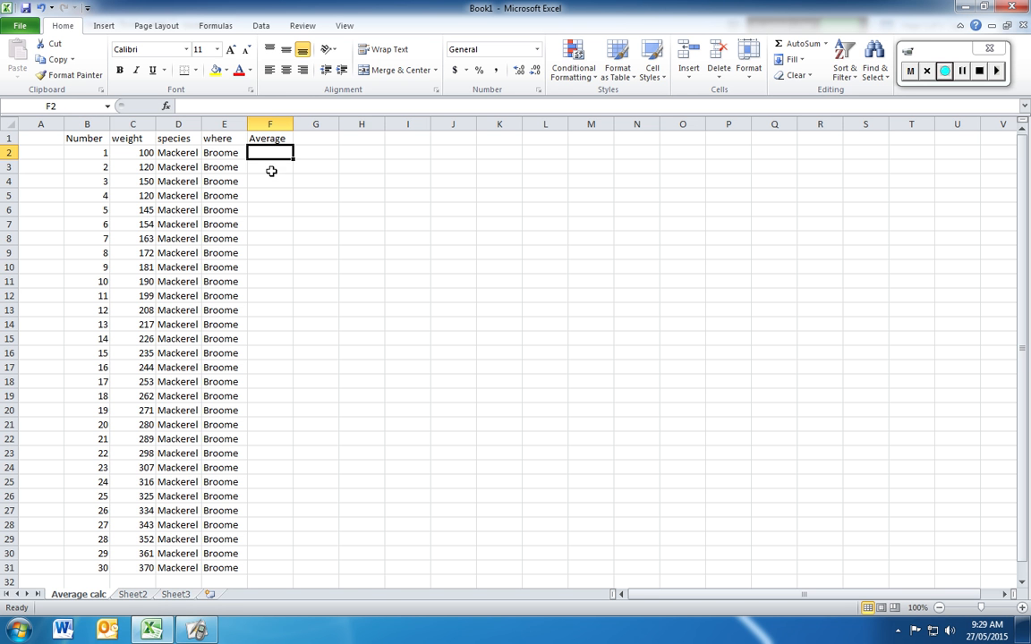
Step: Switch to the blank ActivInspire page and handwrite "TOTAL # FISH" as the first line with the black pen
left_click(962, 72)
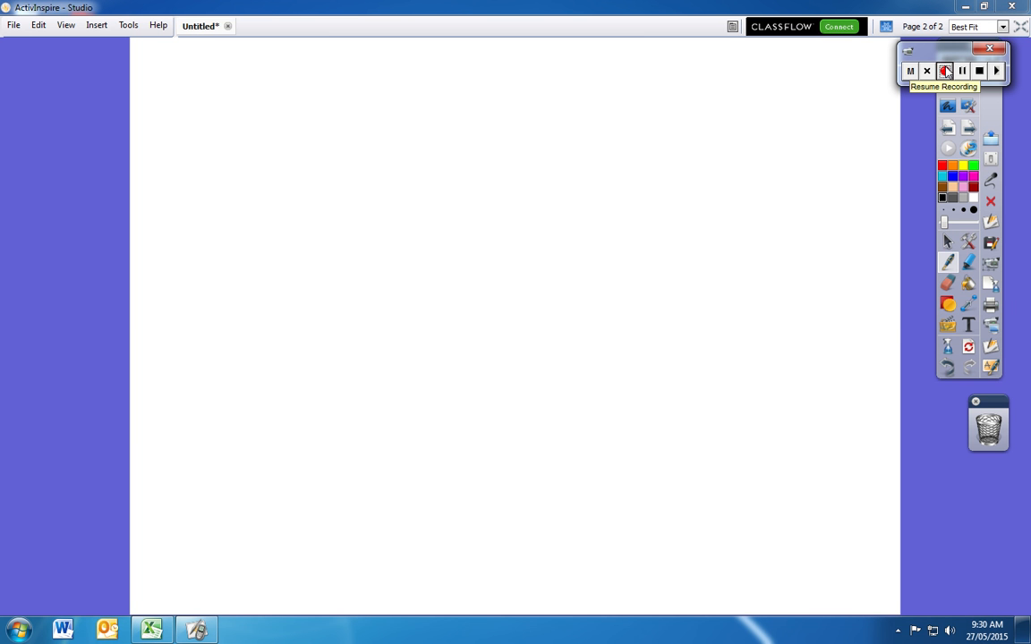
mouse_move(244, 123)
left_mouse_down()
mouse_move(235, 175)
mouse_move(279, 140)
mouse_move(287, 168)
left_mouse_up()
left_click_drag(277, 116, 309, 112)
mouse_move(299, 168)
left_mouse_down()
mouse_move(331, 167)
mouse_move(328, 146)
left_mouse_up()
left_click_drag(338, 120, 367, 161)
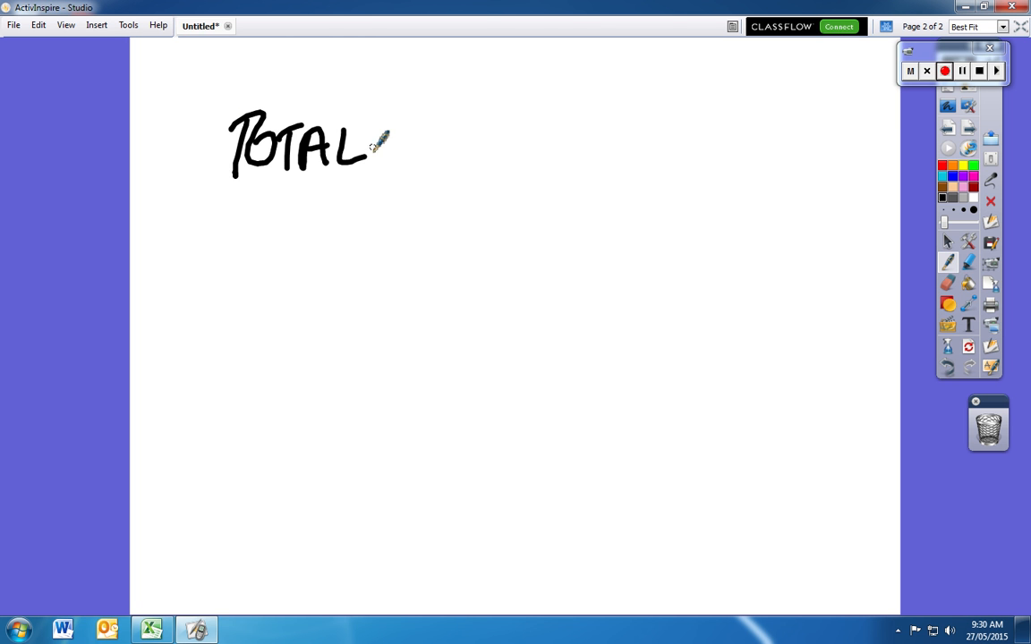
mouse_move(427, 113)
left_mouse_down()
mouse_move(413, 169)
mouse_move(439, 168)
left_mouse_up()
mouse_move(394, 139)
left_mouse_down()
mouse_move(451, 135)
mouse_move(448, 153)
left_mouse_up()
mouse_move(513, 118)
left_mouse_down()
mouse_move(507, 168)
mouse_move(533, 140)
left_mouse_up()
mouse_move(506, 120)
left_mouse_down()
mouse_move(545, 116)
mouse_move(547, 168)
left_mouse_up()
mouse_move(585, 134)
left_mouse_down()
mouse_move(587, 160)
mouse_move(562, 169)
left_mouse_up()
mouse_move(594, 134)
left_mouse_down()
mouse_move(596, 172)
mouse_move(619, 152)
left_mouse_up()
left_click_drag(619, 133, 621, 175)
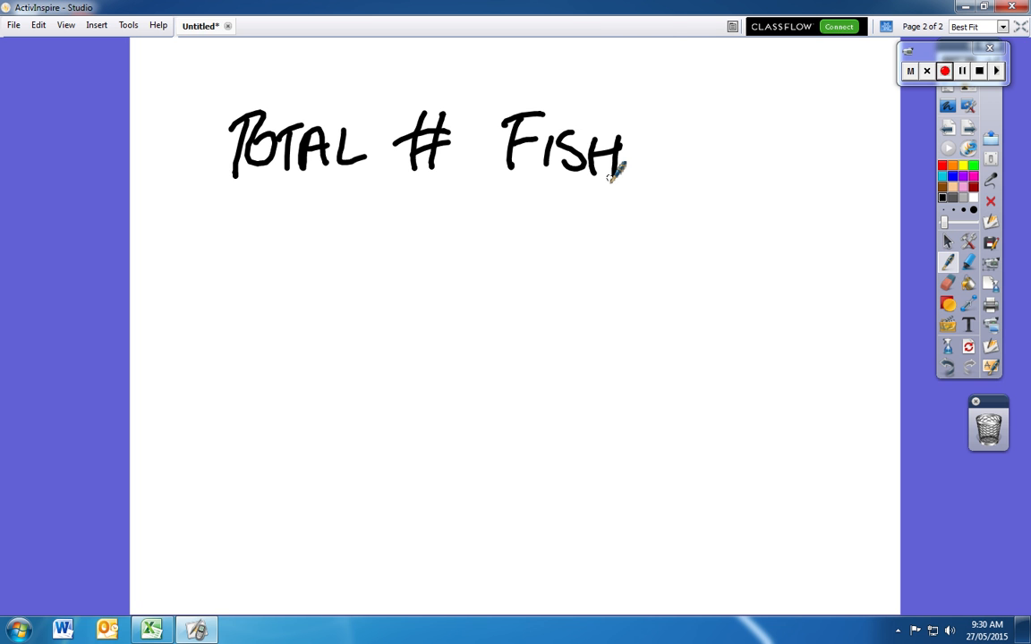
Step: Handwrite a second line reading "TOTAL WEIGTH" and put a bullet dash in front of both lines
left_click_drag(154, 169, 172, 168)
left_click_drag(151, 286, 174, 276)
mouse_move(251, 242)
left_mouse_down()
mouse_move(249, 299)
mouse_move(280, 237)
mouse_move(271, 269)
left_mouse_up()
mouse_move(301, 259)
left_mouse_down()
mouse_move(306, 287)
mouse_move(351, 293)
left_mouse_up()
mouse_move(325, 273)
left_mouse_down()
mouse_move(346, 272)
mouse_move(358, 297)
left_mouse_up()
left_click_drag(358, 298, 383, 293)
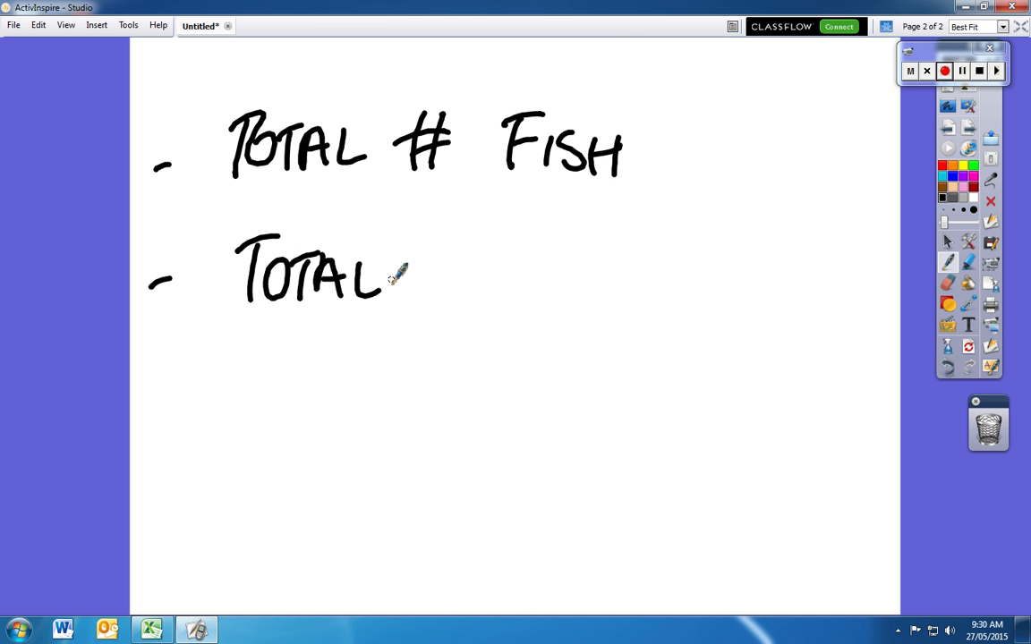
mouse_move(446, 259)
left_mouse_down()
mouse_move(446, 304)
mouse_move(475, 300)
left_mouse_up()
left_click_drag(481, 243, 481, 309)
mouse_move(513, 279)
left_mouse_down()
mouse_move(528, 293)
mouse_move(632, 282)
left_mouse_up()
left_click_drag(633, 267, 633, 306)
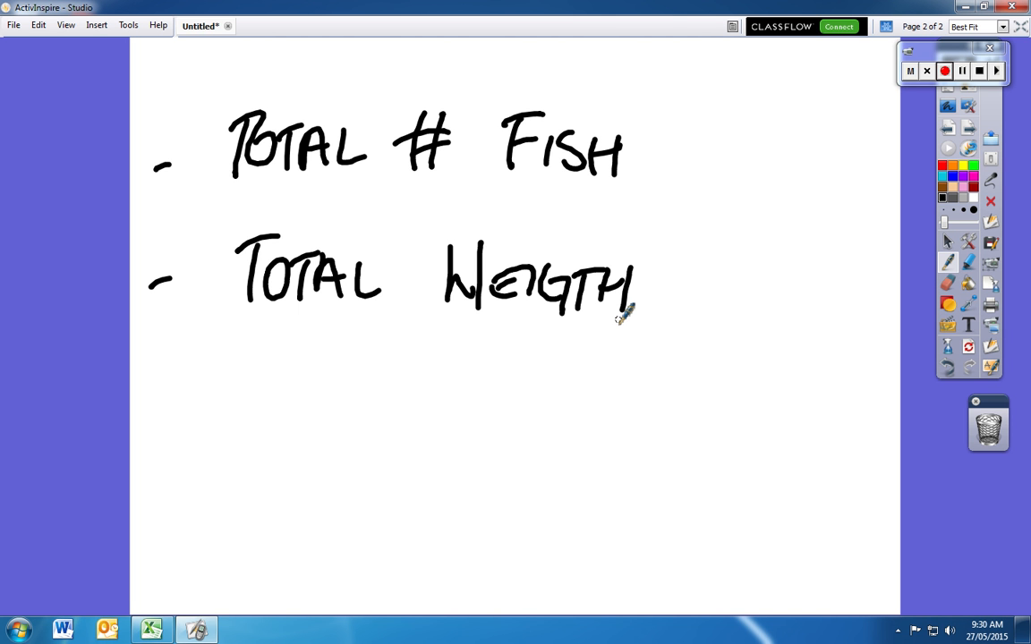
Step: Handwrite an equals sign below the two lines and begin the fraction's numerator beside it with "TOTAL WEIGT"
left_click_drag(173, 435, 190, 440)
left_click_drag(188, 456, 207, 448)
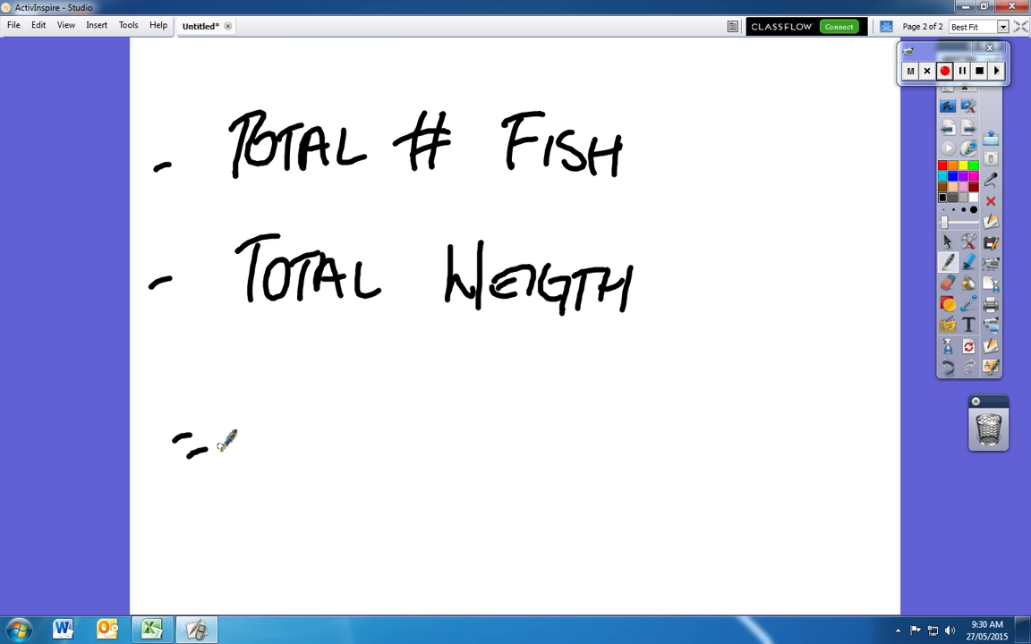
mouse_move(411, 375)
left_mouse_down()
mouse_move(408, 437)
mouse_move(458, 365)
mouse_move(446, 412)
left_mouse_up()
mouse_move(453, 372)
left_mouse_down()
mouse_move(473, 369)
mouse_move(462, 410)
left_mouse_up()
left_click_drag(476, 412, 535, 405)
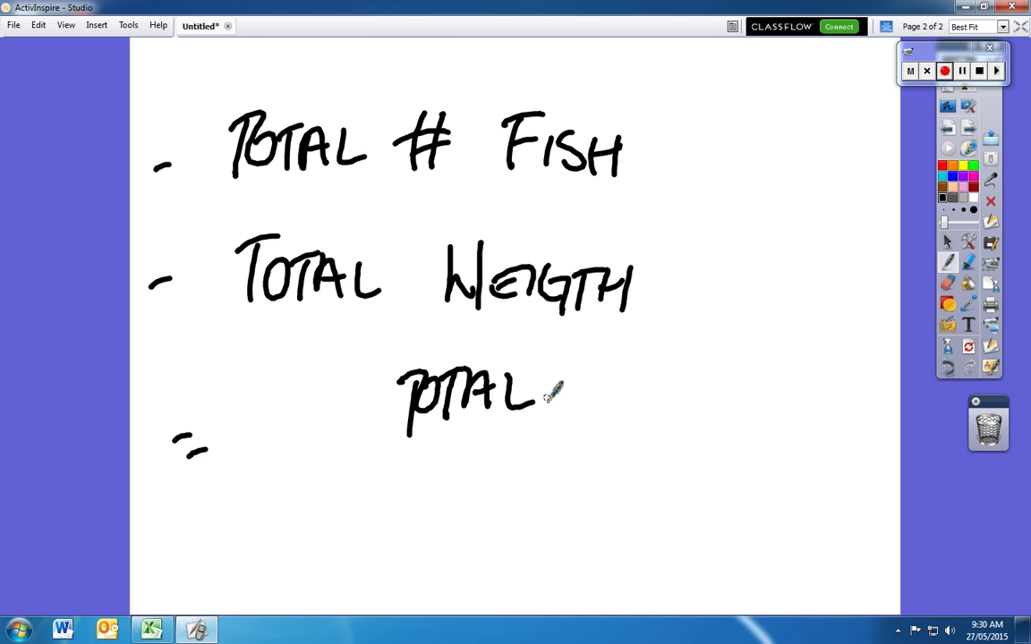
mouse_move(565, 371)
left_mouse_down()
mouse_move(581, 383)
mouse_move(605, 365)
mouse_move(607, 405)
mouse_move(694, 421)
left_mouse_up()
mouse_move(684, 393)
left_mouse_down()
mouse_move(703, 390)
mouse_move(707, 417)
left_mouse_up()
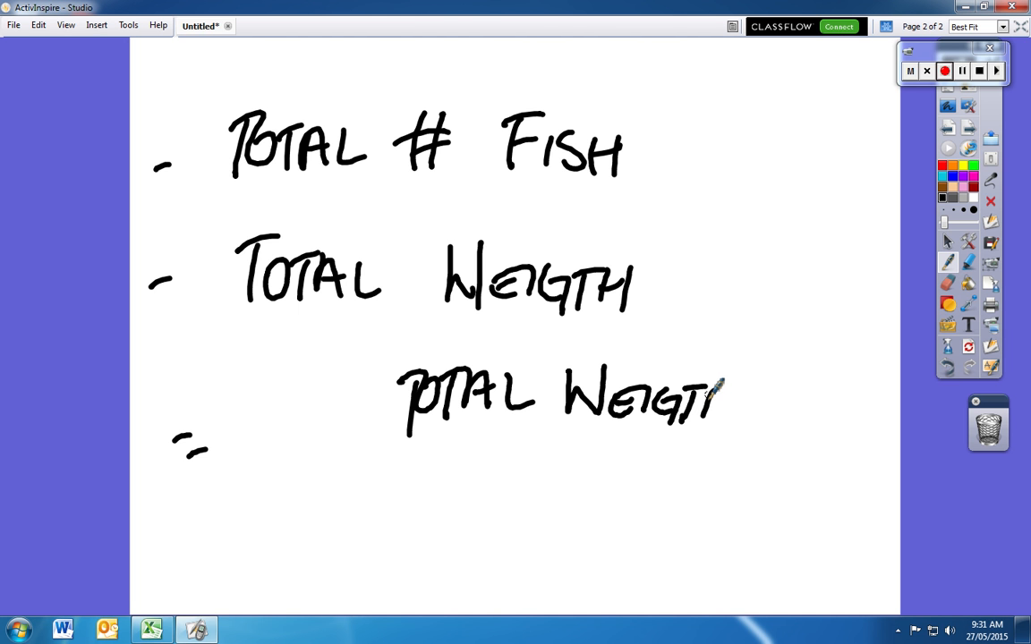
Step: Undo the misspelled end of the numerator, rewrite it as "TOTAL WEIGHT" and draw a fraction line beneath it
left_click(948, 368)
left_click(947, 368)
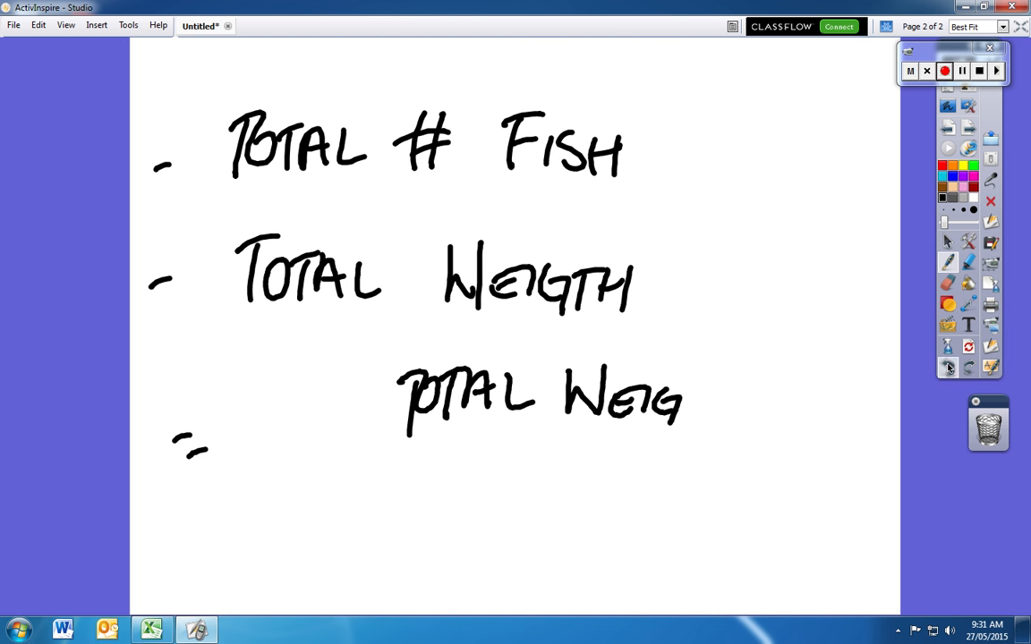
left_click(947, 368)
left_click_drag(689, 393, 687, 418)
mouse_move(688, 408)
left_mouse_down()
mouse_move(707, 403)
mouse_move(706, 417)
left_mouse_up()
mouse_move(729, 386)
left_mouse_down()
mouse_move(730, 419)
mouse_move(741, 383)
left_mouse_up()
left_click_drag(465, 457, 687, 458)
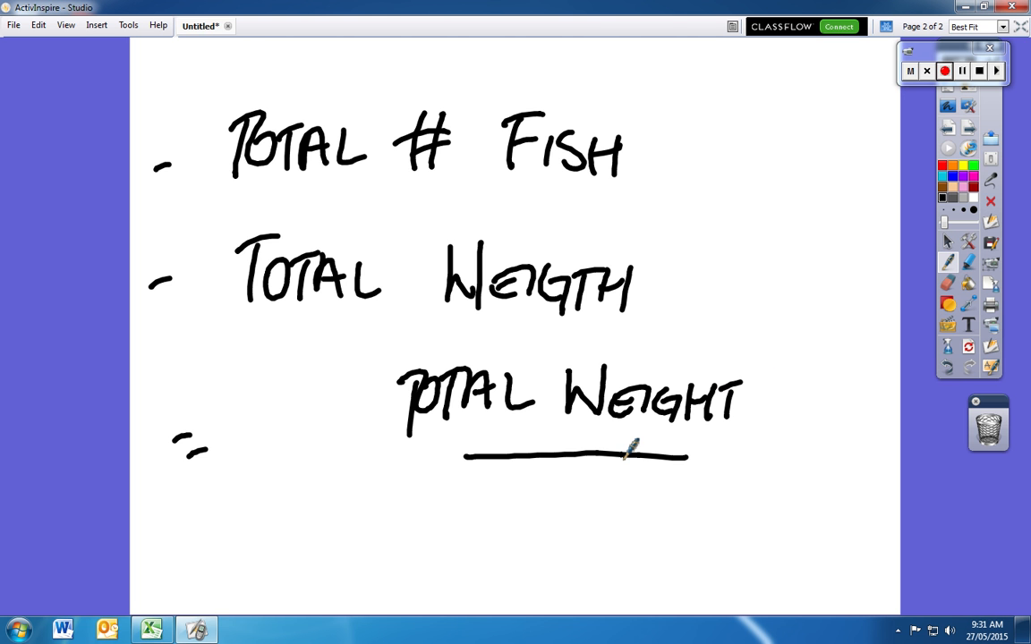
Step: Handwrite "TOTAL #" below the fraction line and enclose the whole fraction in large parentheses
left_click_drag(506, 490, 506, 539)
mouse_move(517, 490)
left_mouse_down()
mouse_move(537, 523)
mouse_move(560, 492)
mouse_move(598, 486)
left_mouse_up()
mouse_move(577, 489)
left_mouse_down()
mouse_move(577, 537)
mouse_move(616, 535)
left_mouse_up()
left_click_drag(620, 490, 637, 535)
mouse_move(666, 488)
left_mouse_down()
mouse_move(663, 542)
mouse_move(694, 550)
left_mouse_up()
mouse_move(646, 510)
left_mouse_down()
mouse_move(707, 507)
mouse_move(716, 520)
left_mouse_up()
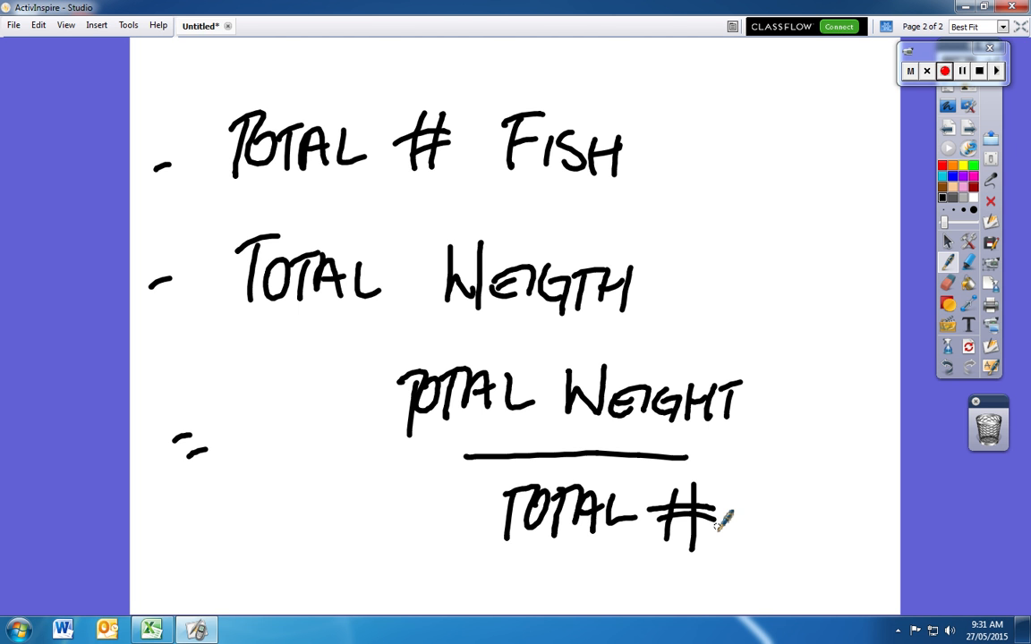
left_click_drag(400, 334, 404, 574)
mouse_move(730, 324)
left_mouse_down()
mouse_move(794, 368)
mouse_move(783, 572)
left_mouse_up()
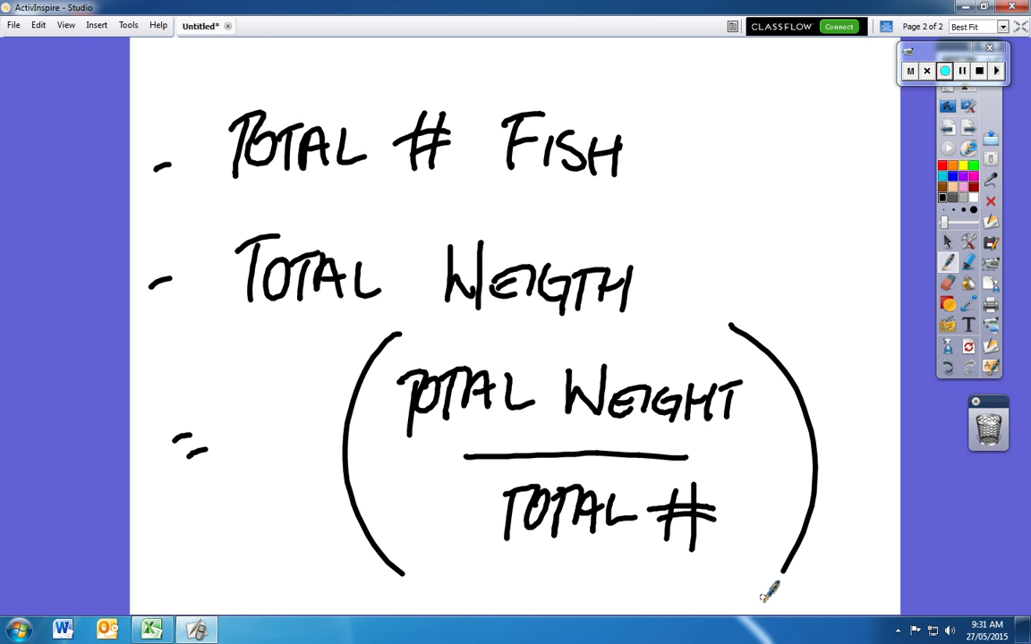
Step: Draw a division sign beside the "TOTAL # FISH" line and two crossing strokes beneath it
left_click_drag(765, 105, 730, 128)
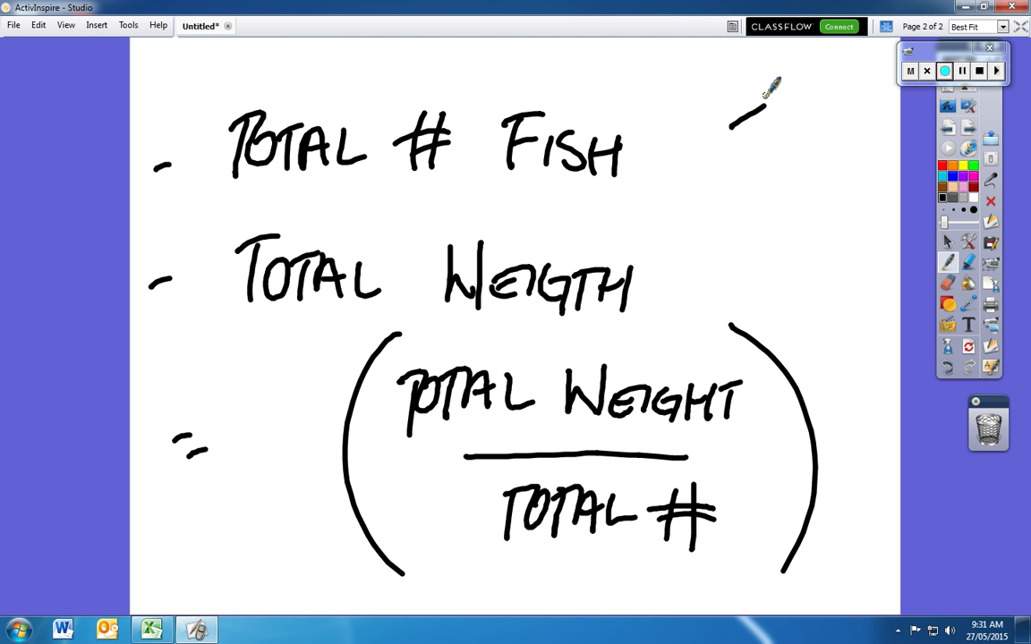
left_click(751, 92)
left_click(759, 135)
left_click_drag(763, 183, 796, 213)
left_click_drag(790, 172, 773, 244)
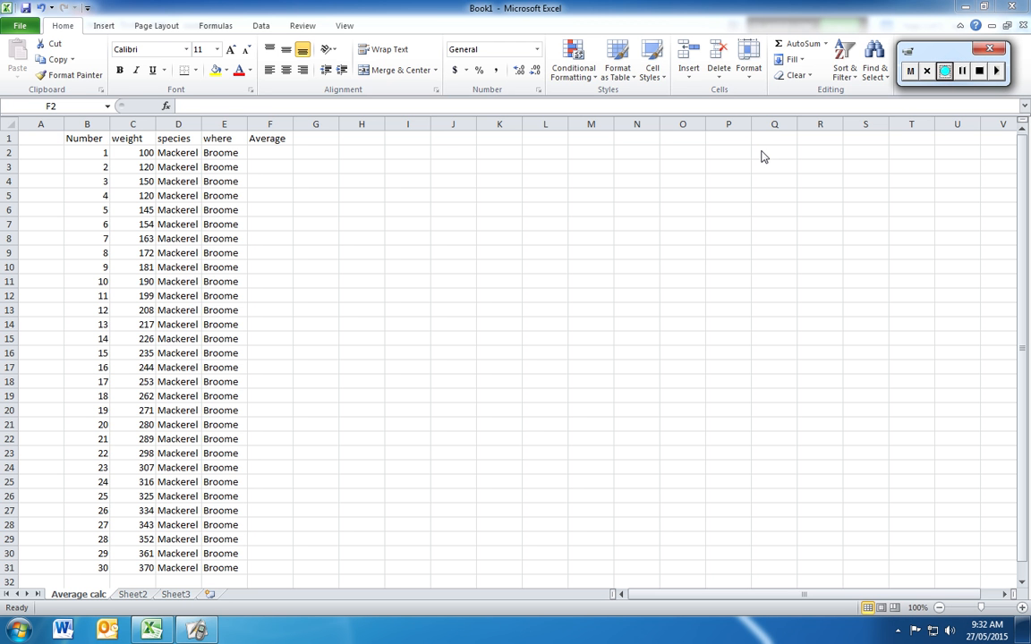
Step: Switch to the Excel worksheet and enter 30 in cell B32 as the total number of fish
left_click(273, 151)
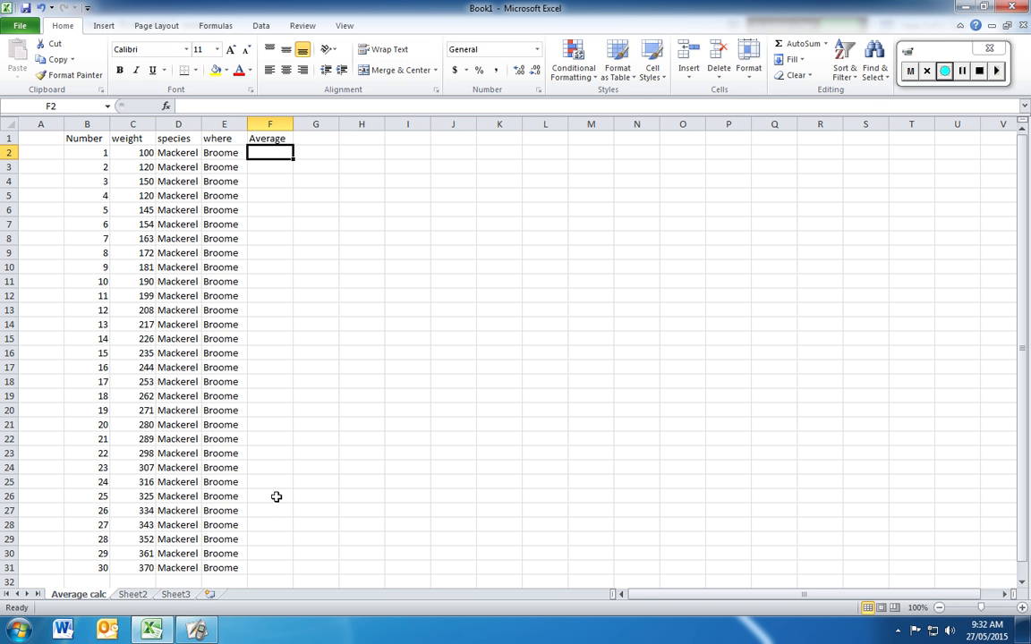
scroll(344, 439, "down", 1)
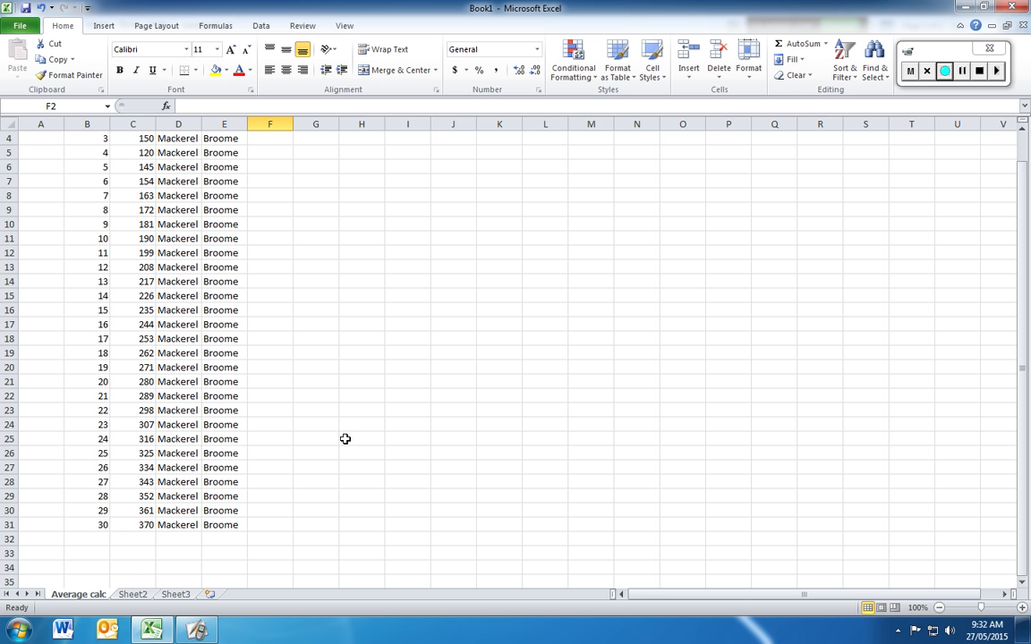
left_click(277, 524)
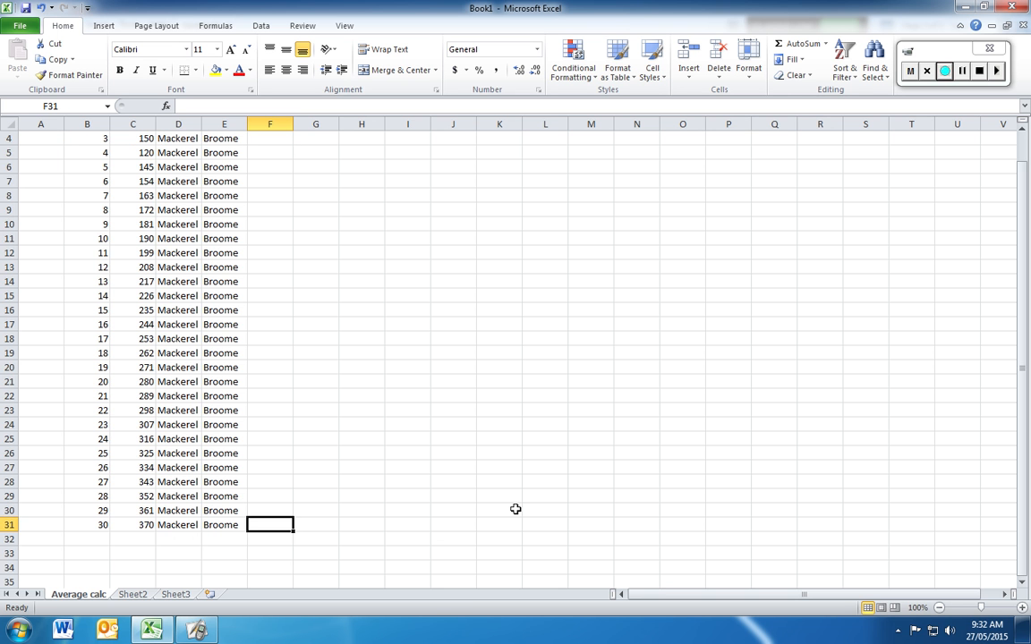
scroll(515, 509, "up", 1)
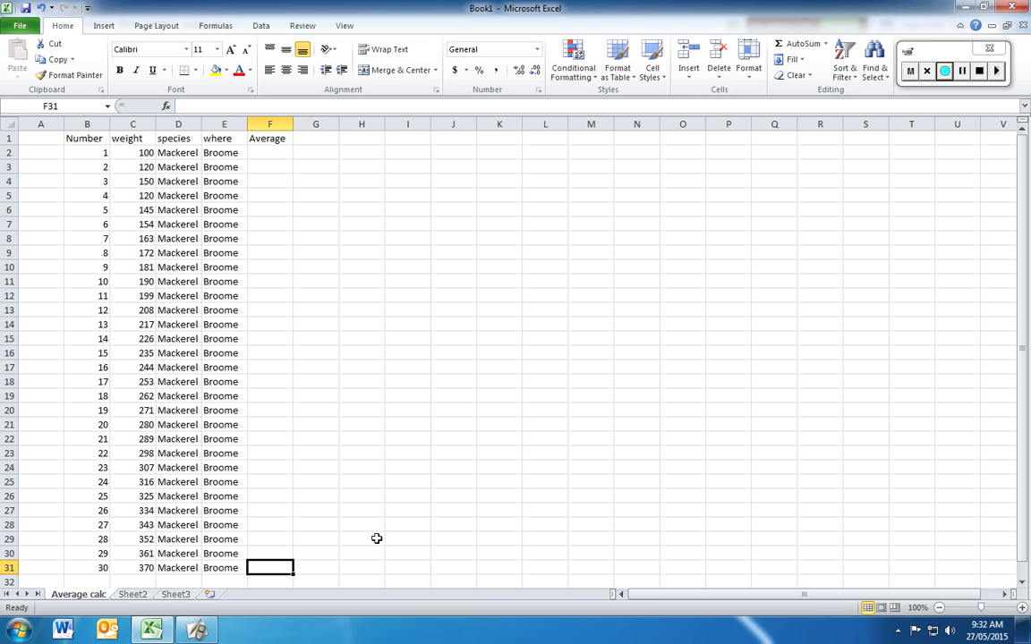
left_click(91, 582)
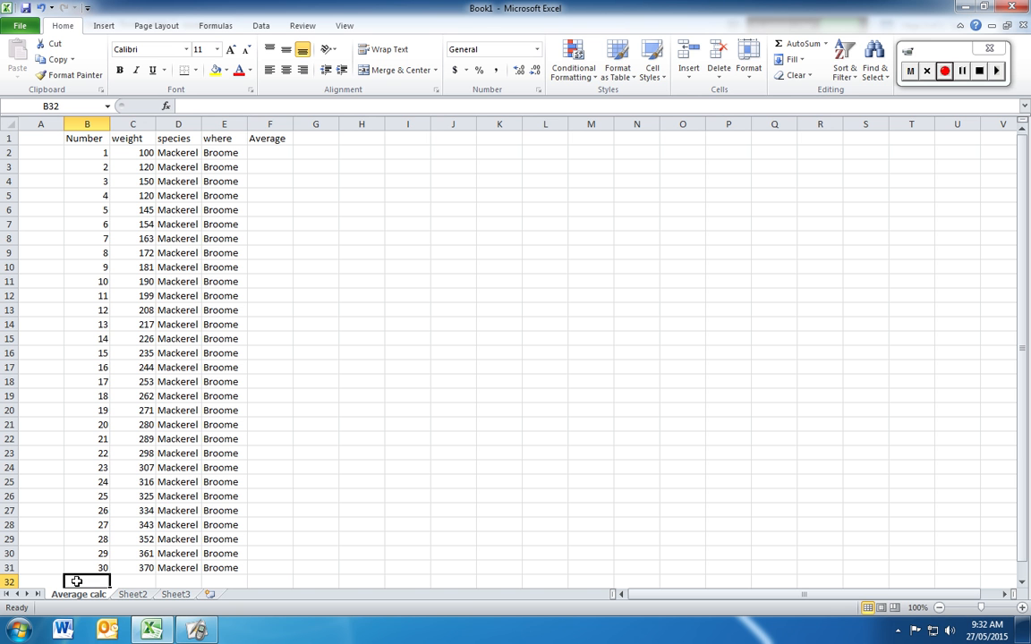
type("30")
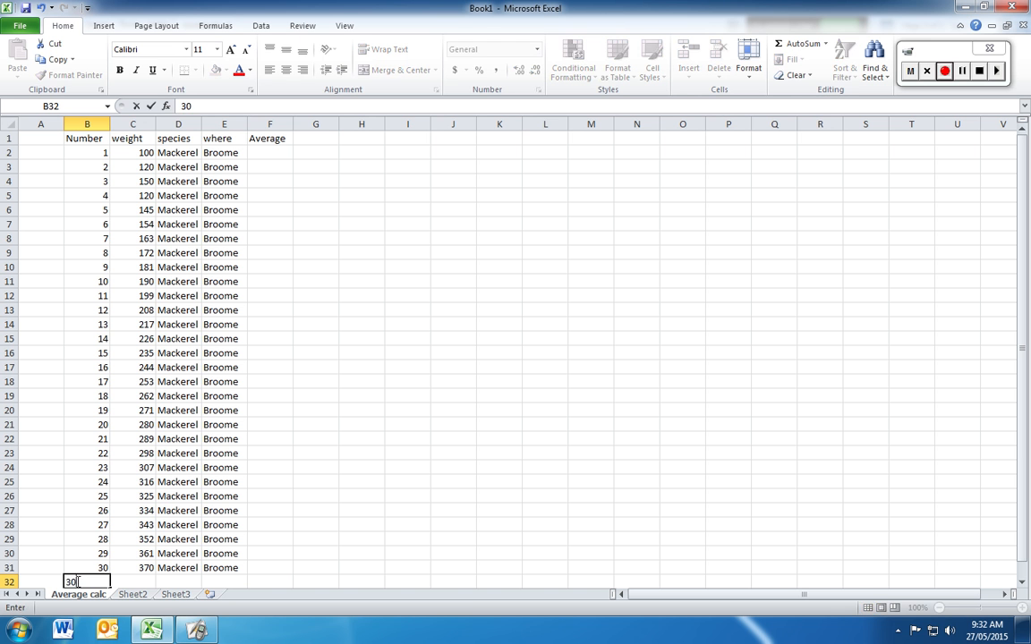
key("Tab")
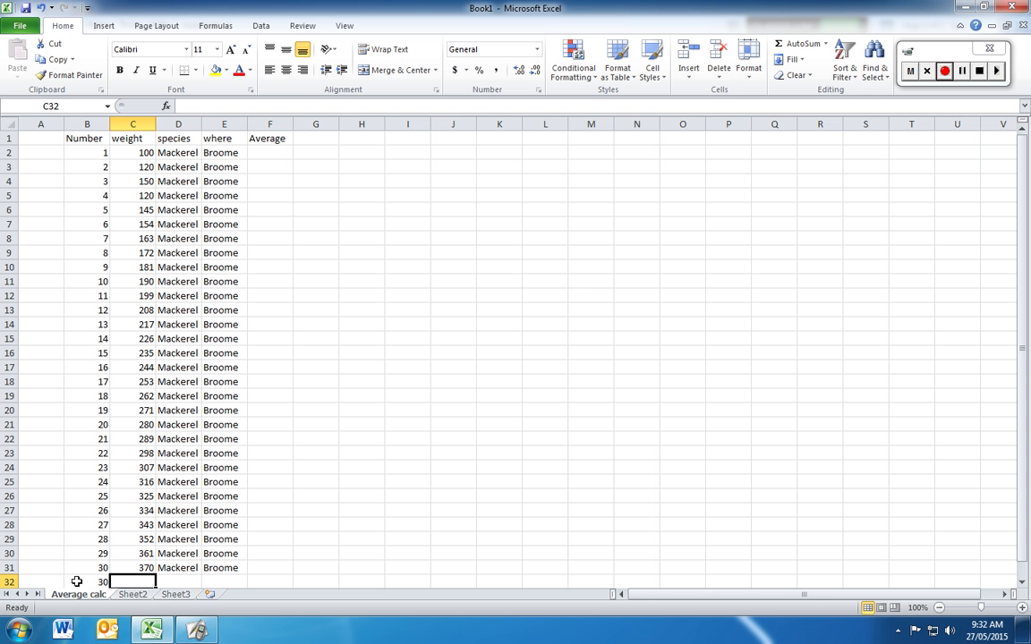
Step: Insert the SUM function in cell C32 to total the fish weights in C2:C31
left_click(166, 108)
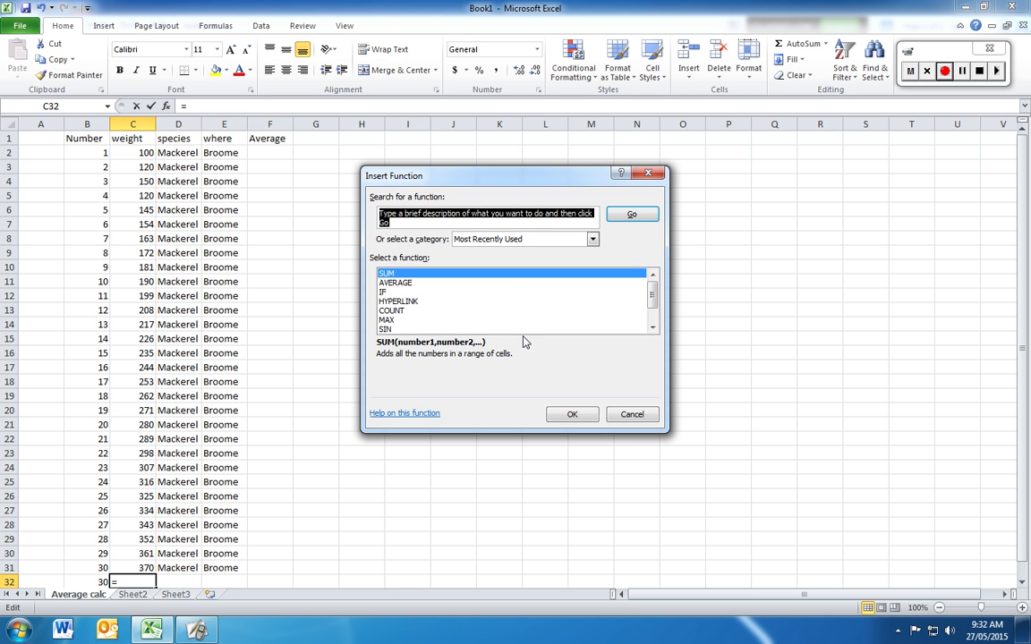
left_click(573, 414)
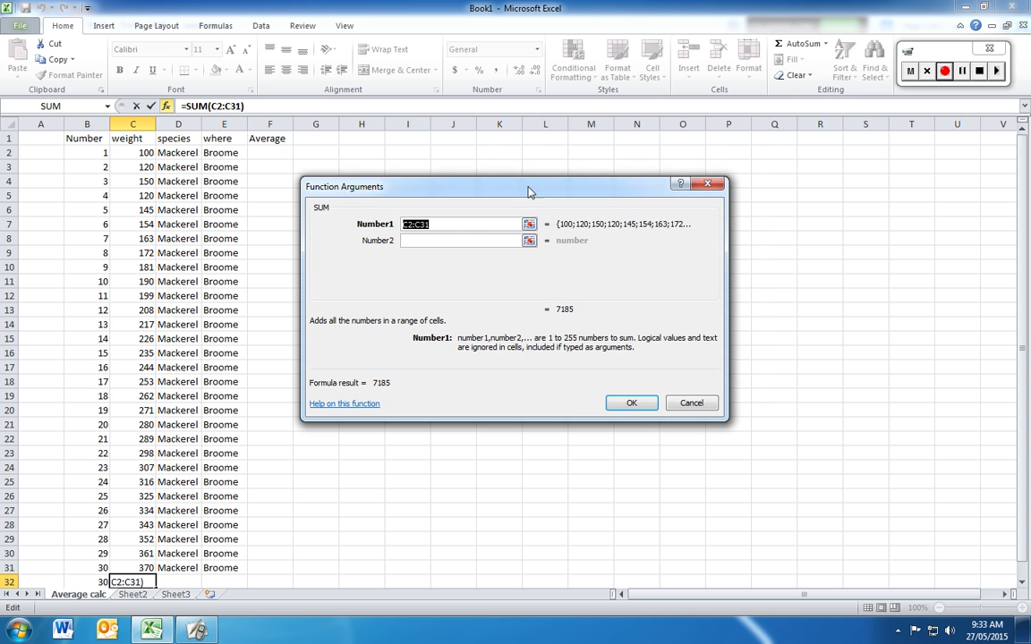
left_click_drag(530, 190, 645, 129)
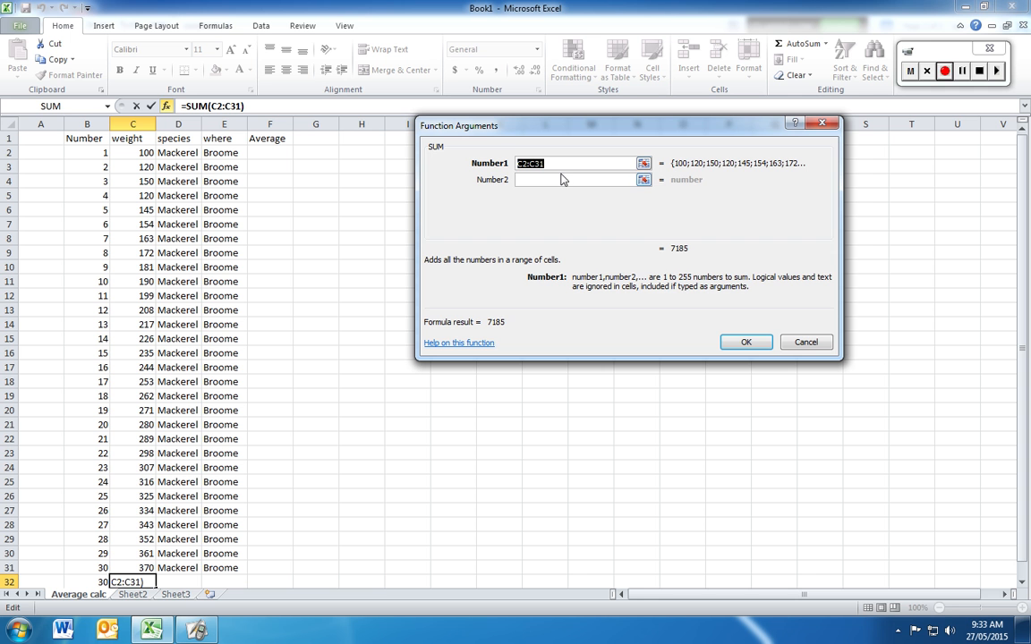
left_click(748, 344)
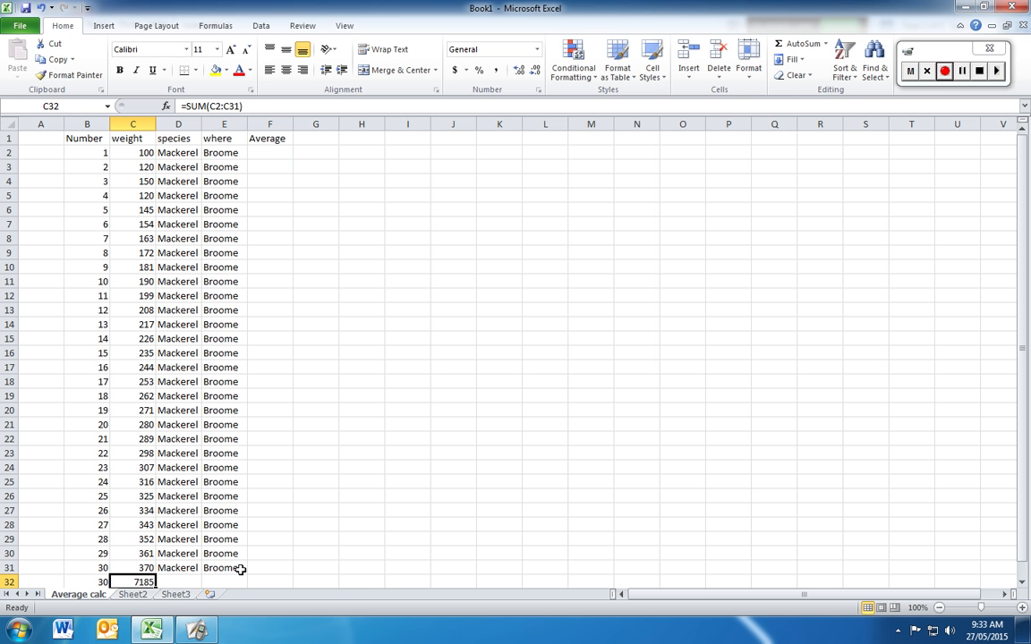
scroll(392, 530, "down", 1)
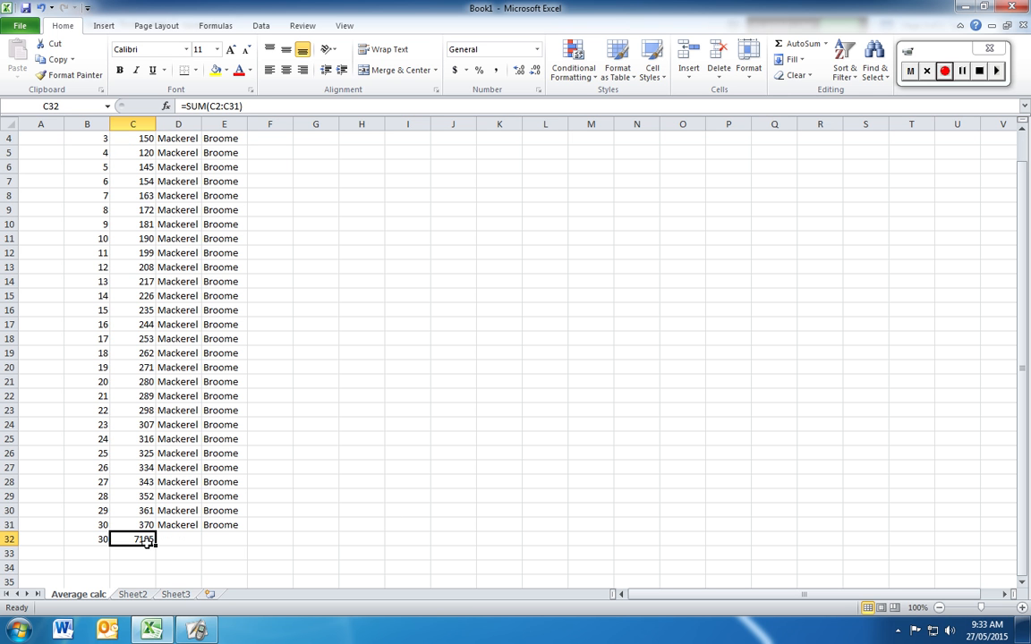
scroll(146, 542, "up", 1)
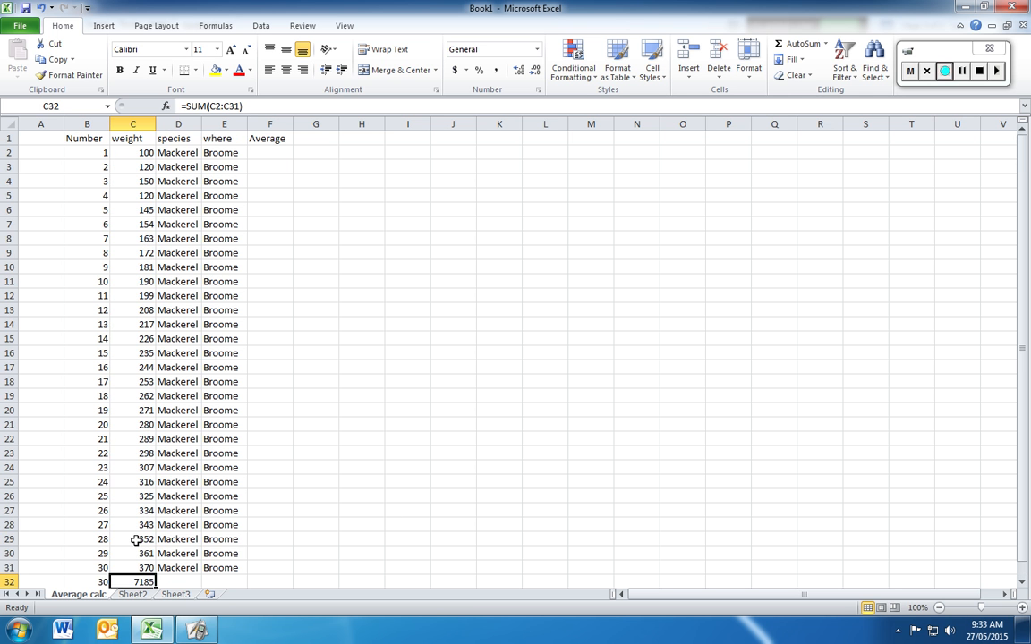
Step: Change the weight column heading in cell C1 to "weight (g)"
left_click(126, 136)
left_click(249, 105)
type("(g)")
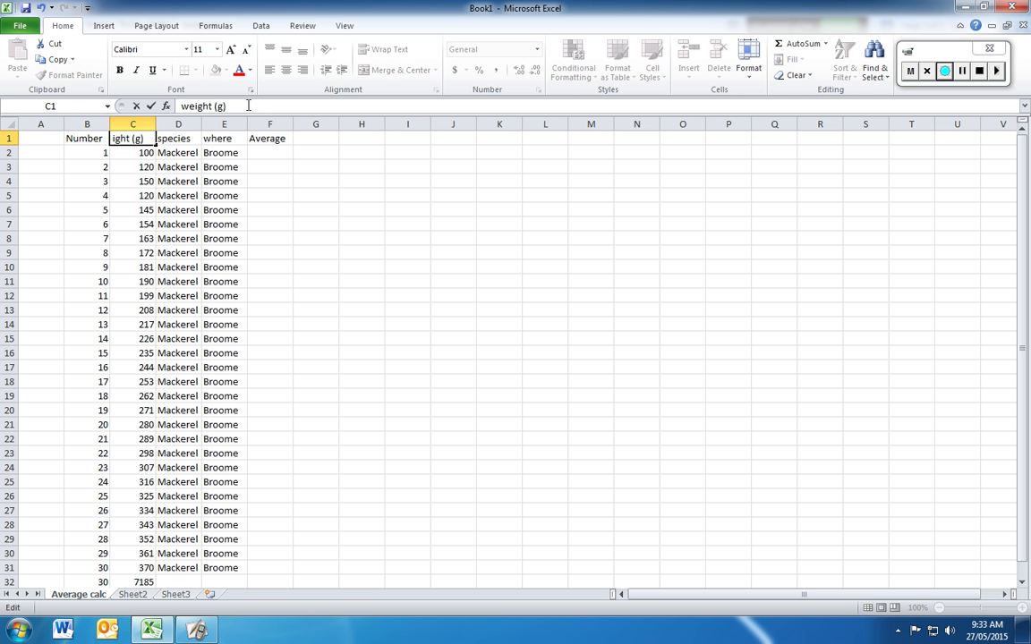
left_click(411, 254)
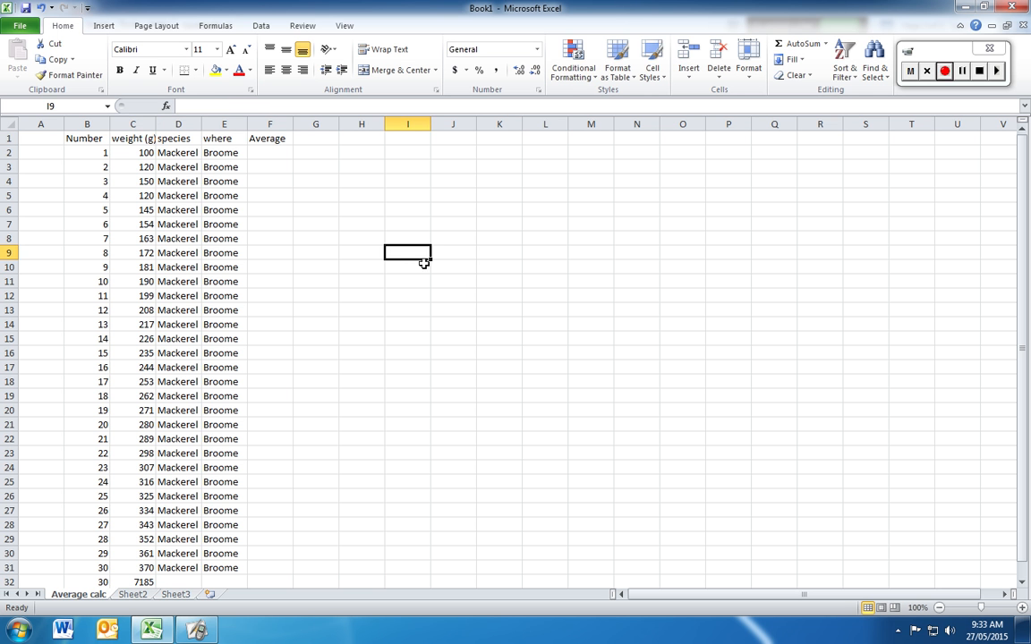
Step: Enter the formula = C32/B32 in cell F32 to divide the total weight by the number of fish
scroll(377, 362, "down", 1)
left_click(135, 539)
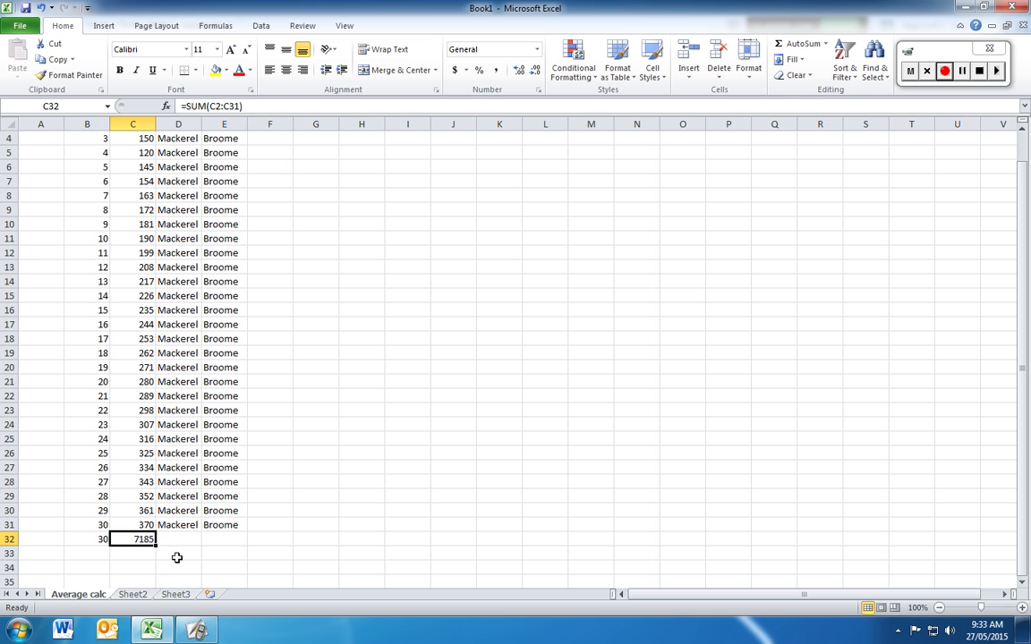
left_click(285, 539)
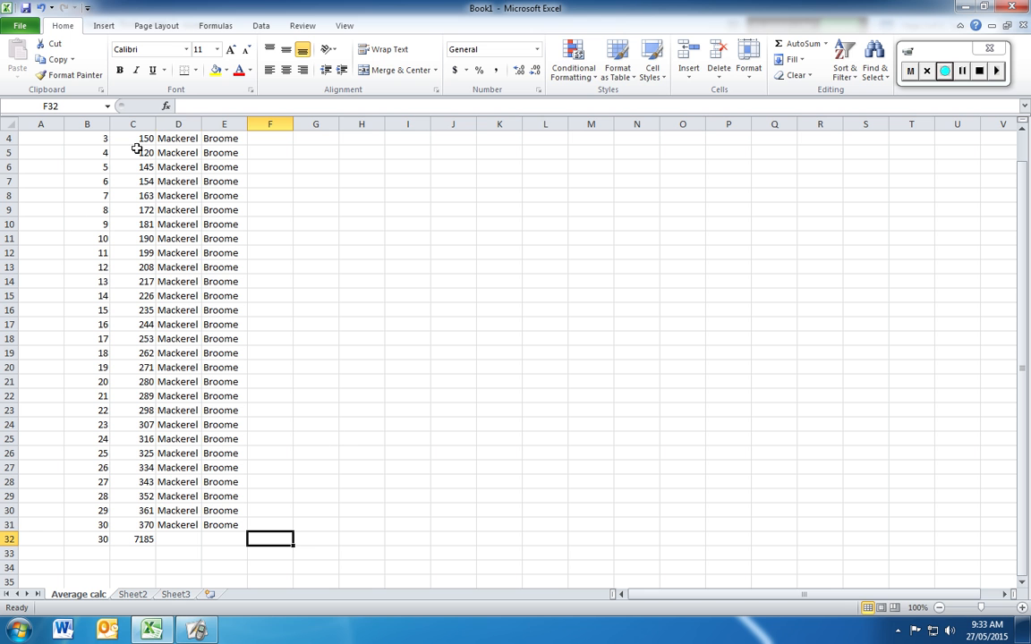
left_click(248, 107)
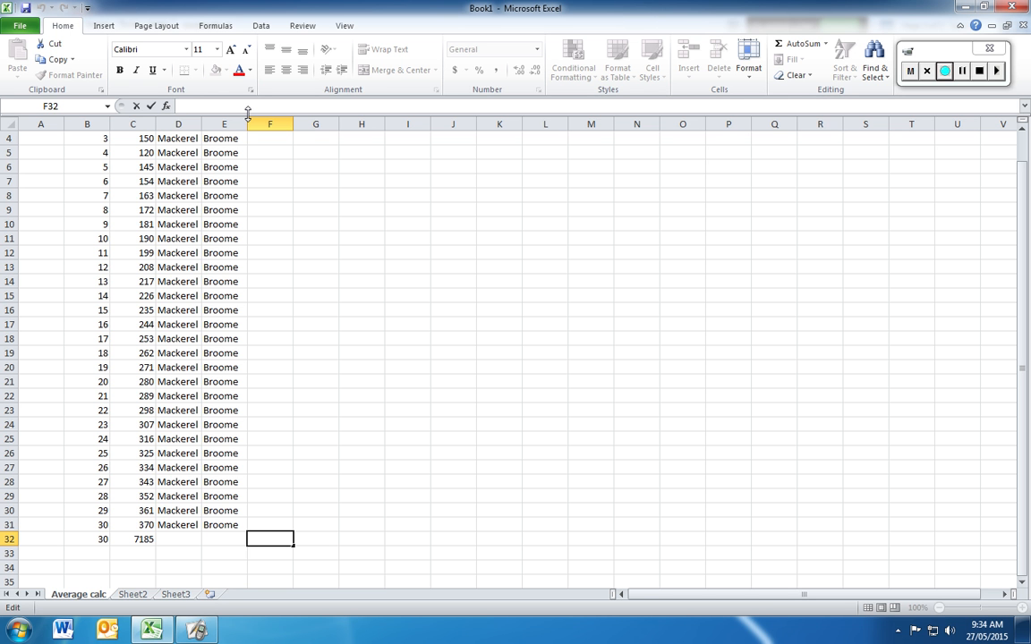
type("=")
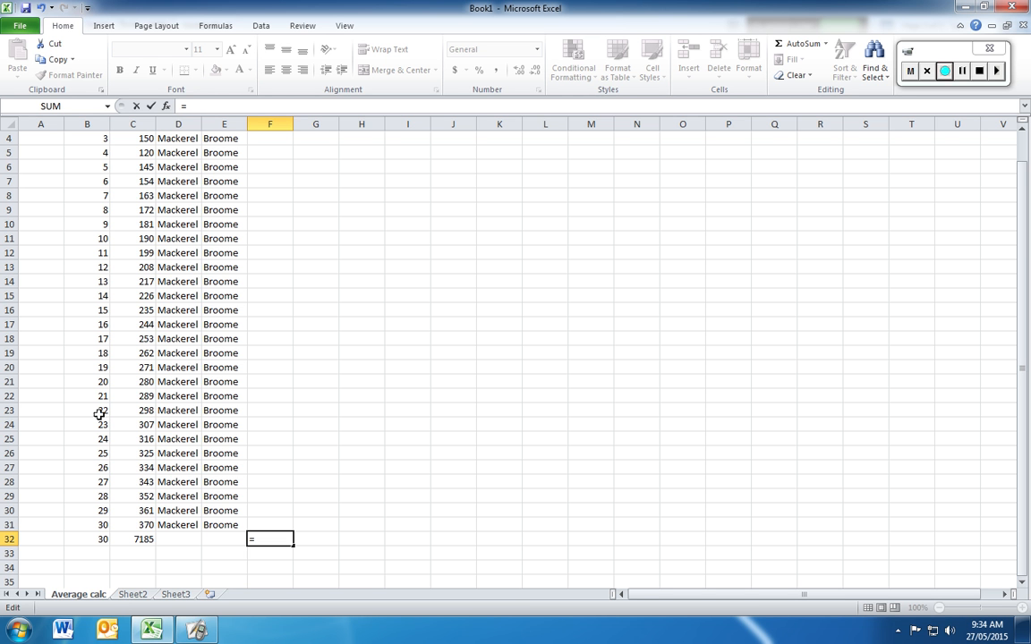
left_click(144, 537)
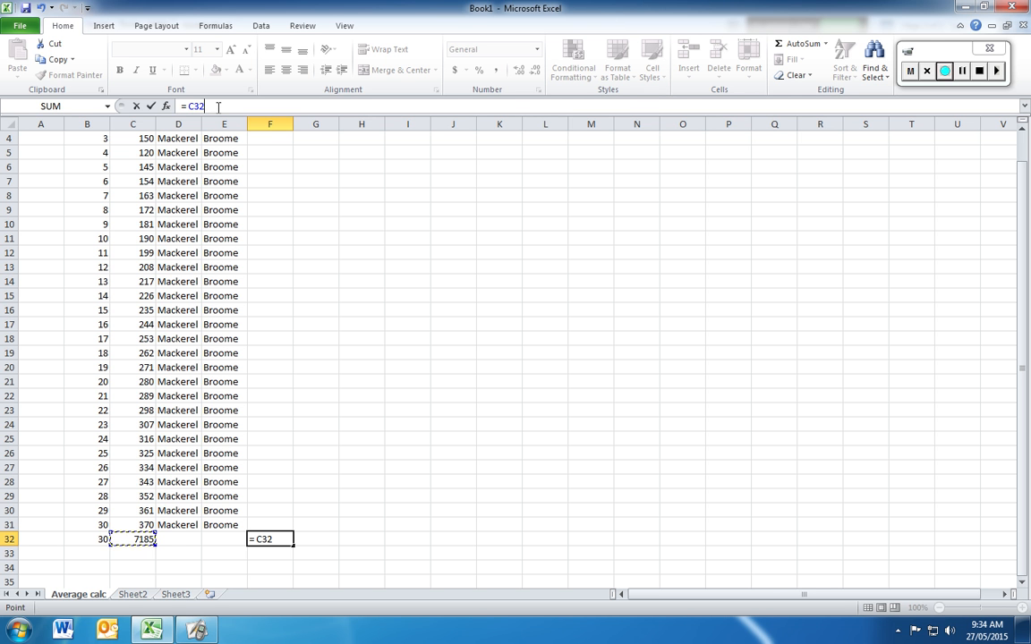
type("/")
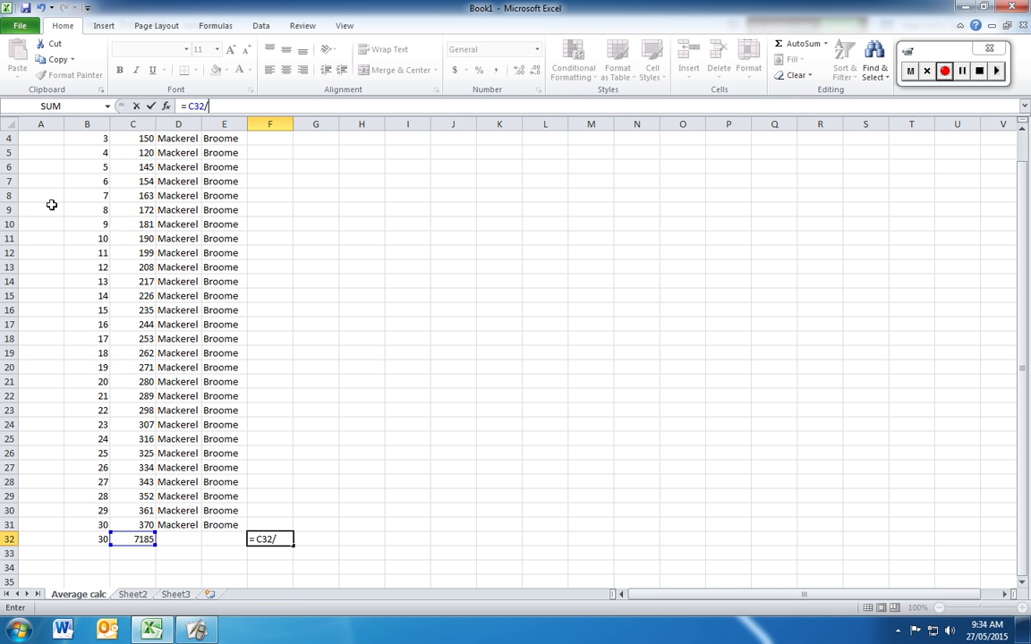
left_click(88, 538)
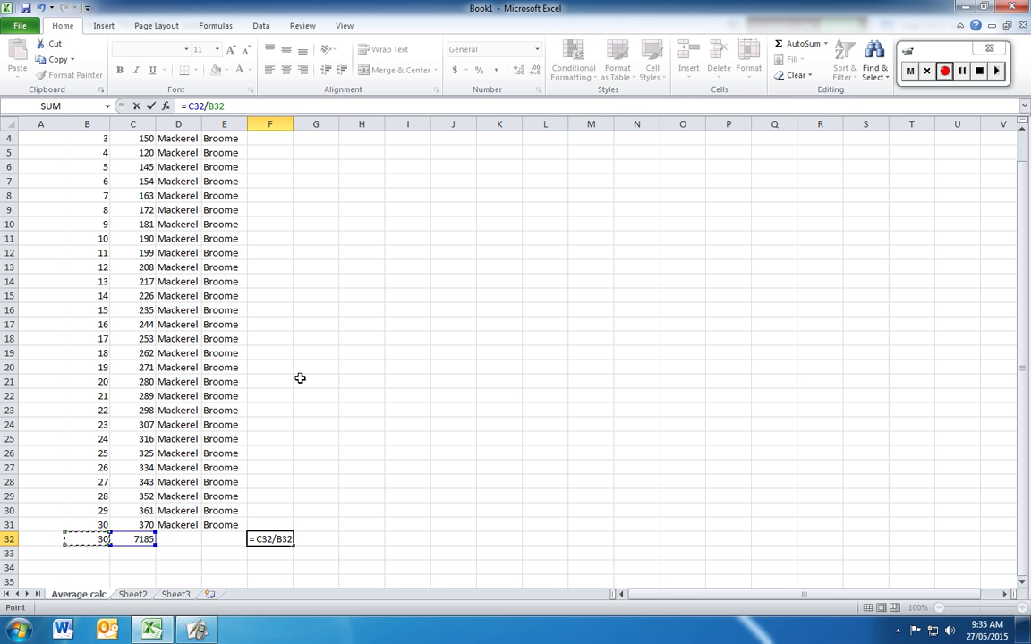
key("Return")
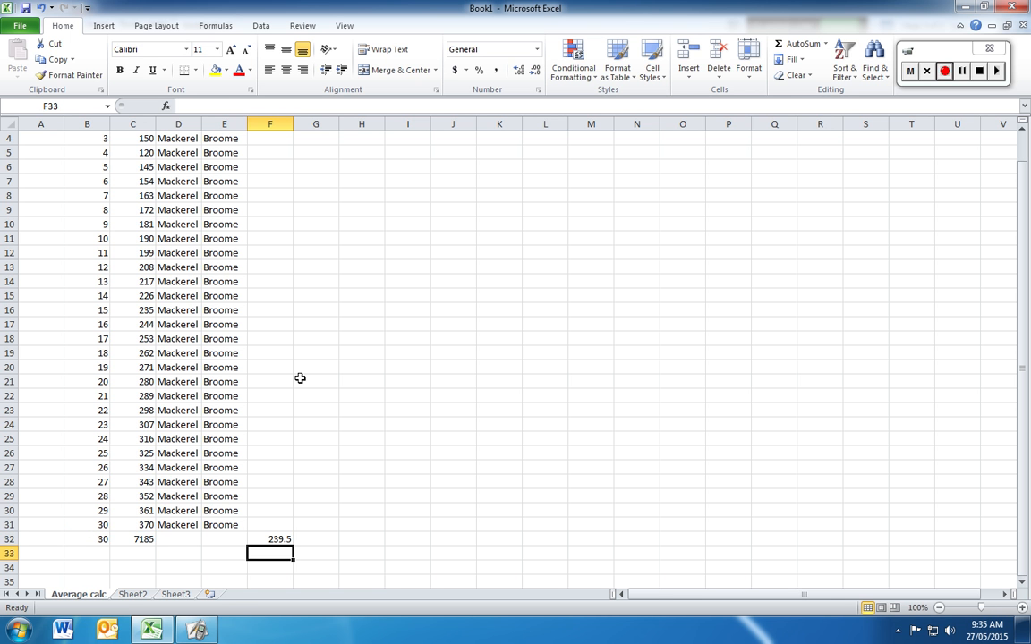
Step: Make the calculated average in cell F32 bold
left_click(271, 537)
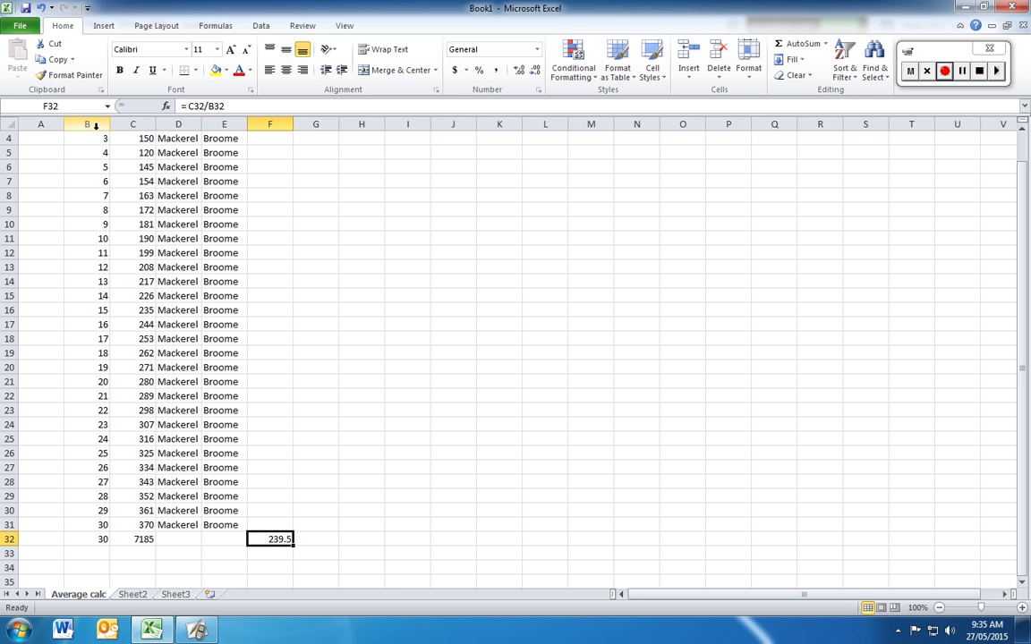
left_click(119, 70)
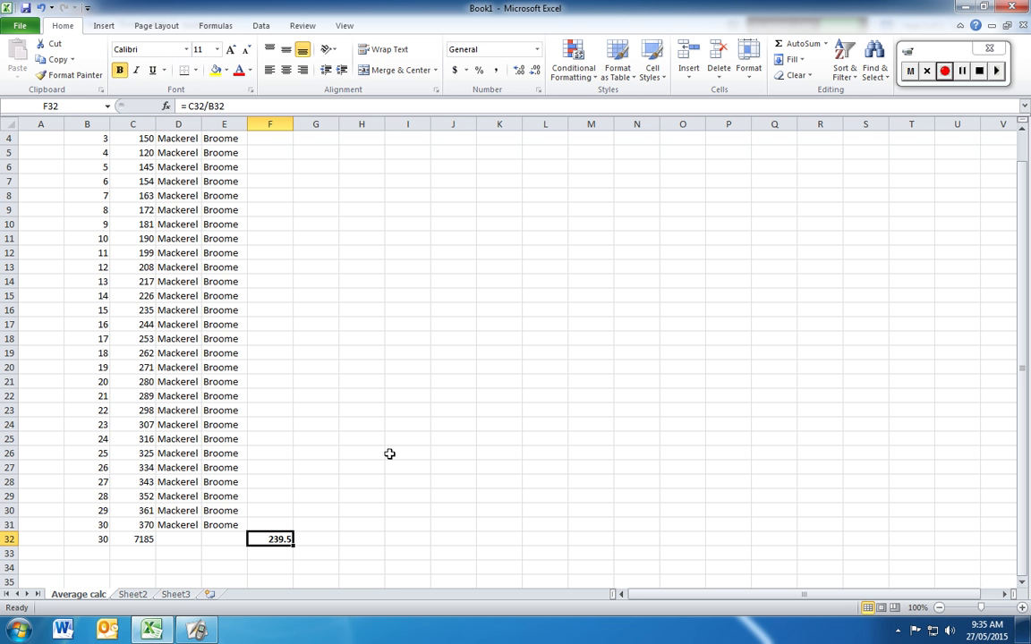
scroll(338, 396, "up", 1)
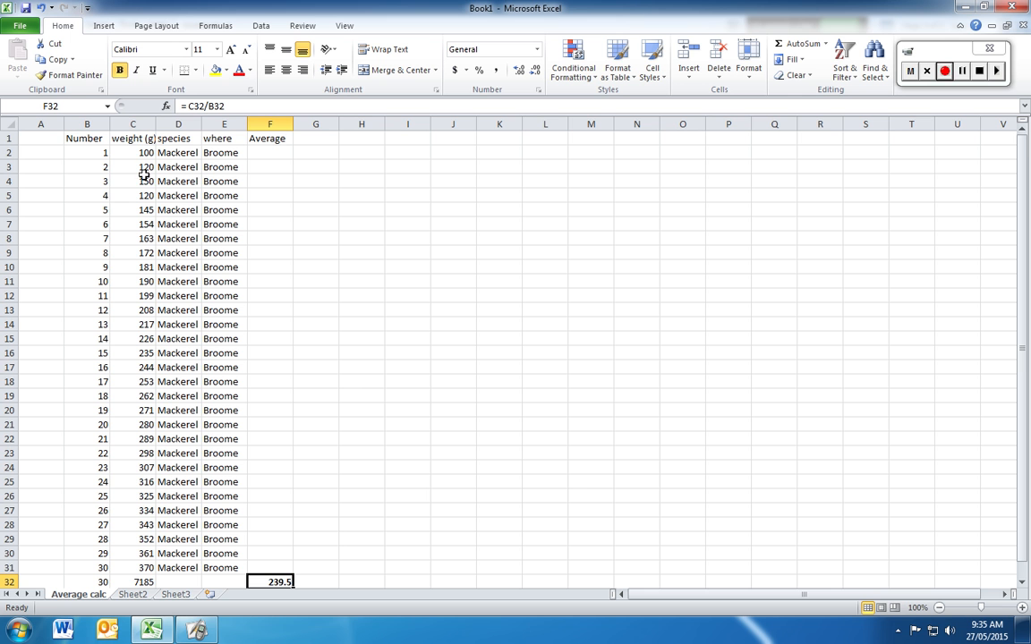
scroll(399, 481, "down", 1)
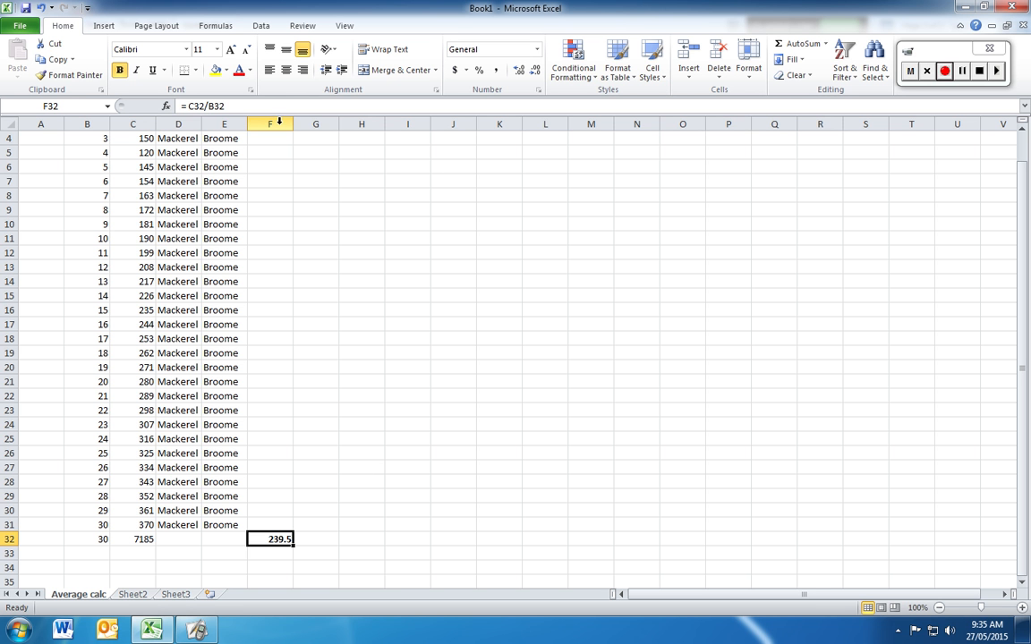
left_click(459, 209)
left_click(460, 227)
left_click(463, 243)
left_click(462, 268)
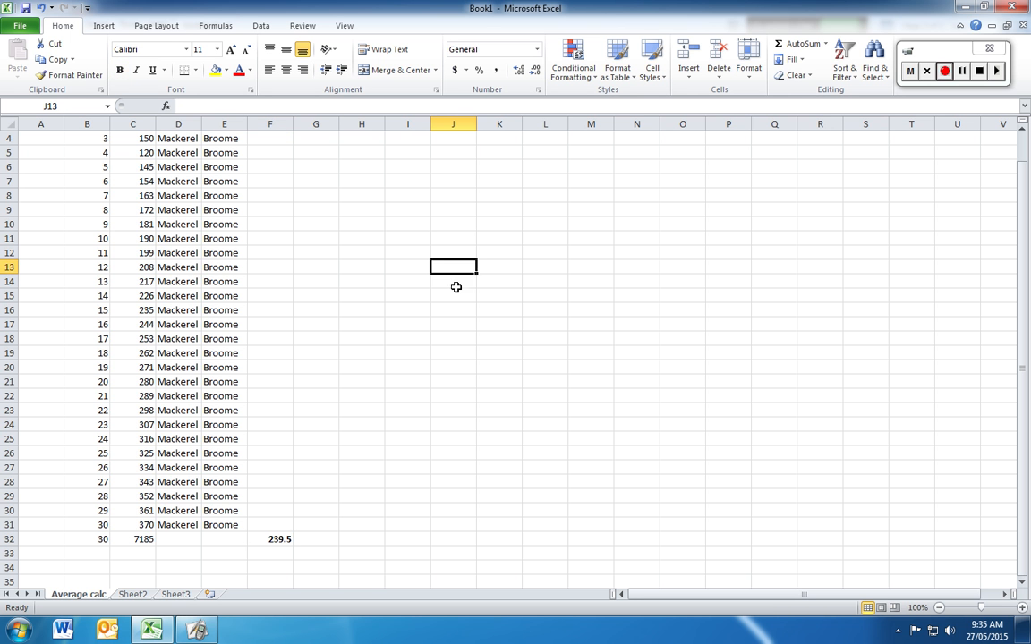
left_click_drag(456, 286, 455, 297)
left_click(455, 324)
left_click(456, 313)
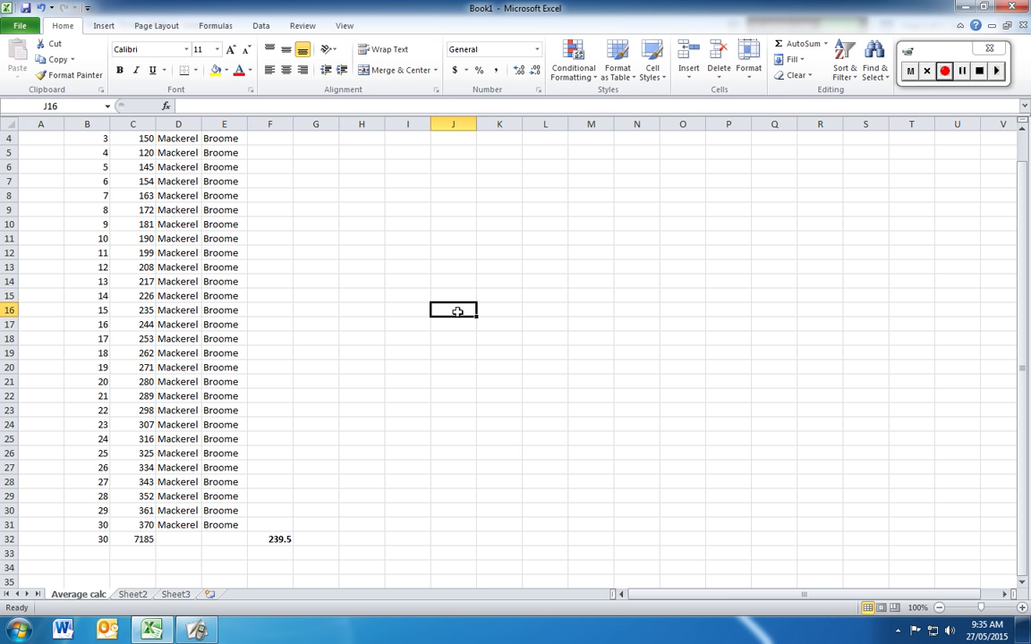
Step: Select column J and row 4 in turn, followed by column I, row 2 and their intersecting cell I2
left_click(451, 119)
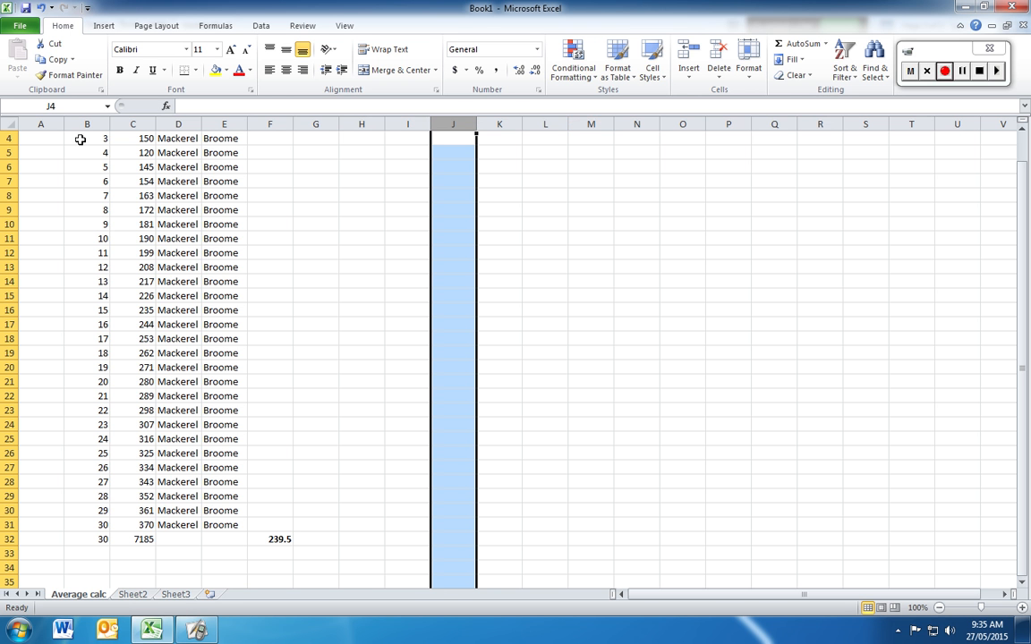
left_click(10, 138)
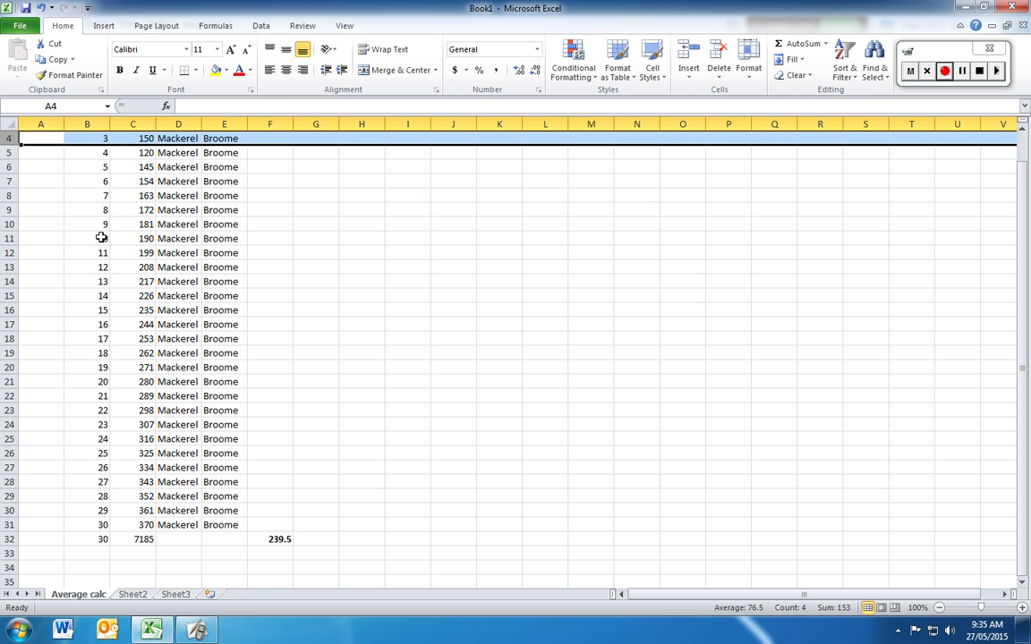
scroll(91, 213, "up", 1)
left_click(7, 152)
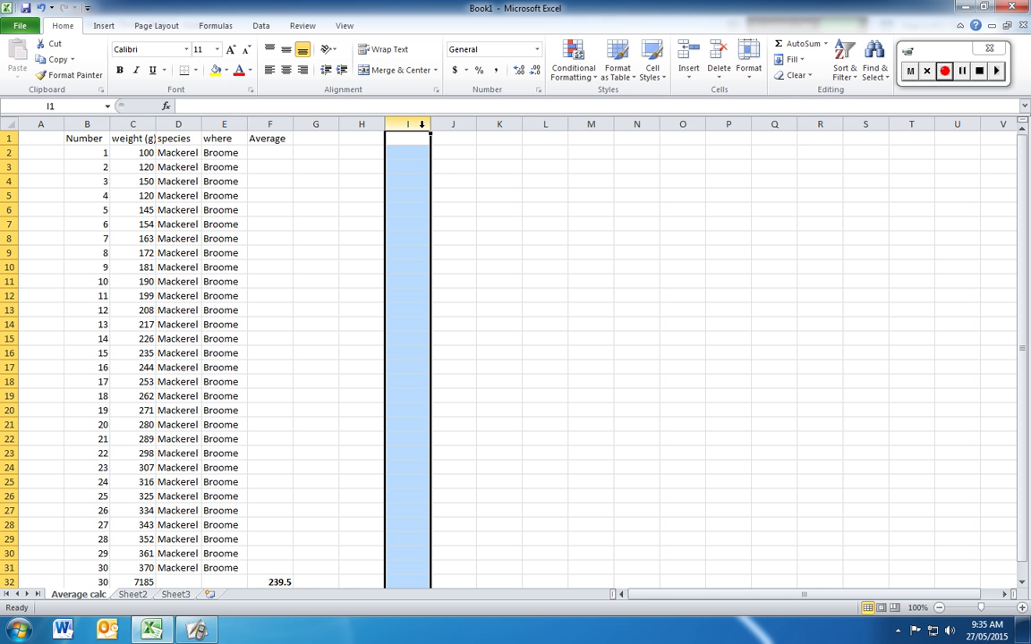
left_click(9, 152)
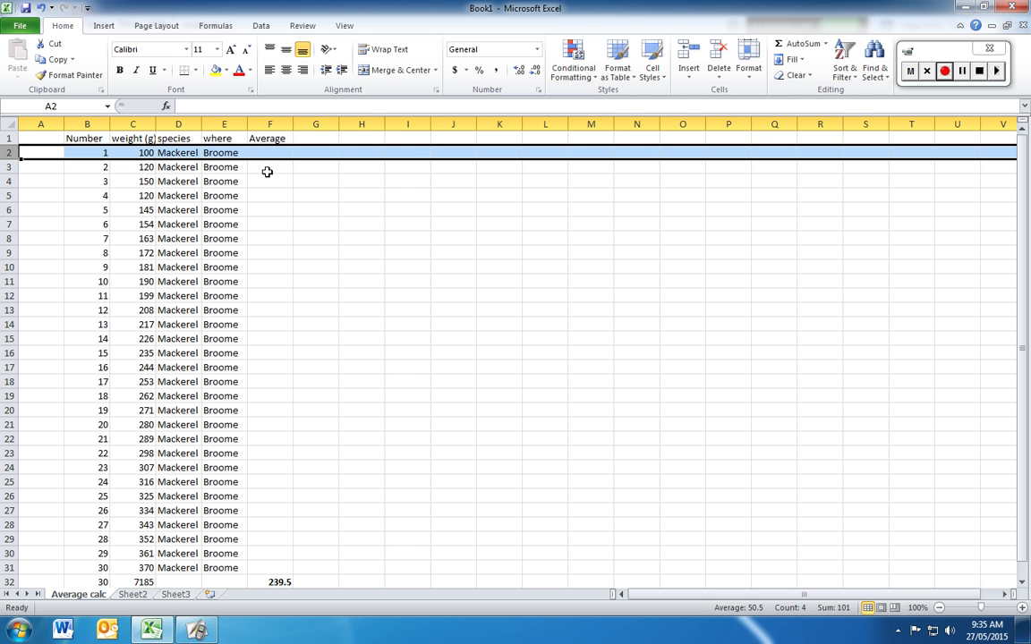
left_click(408, 153)
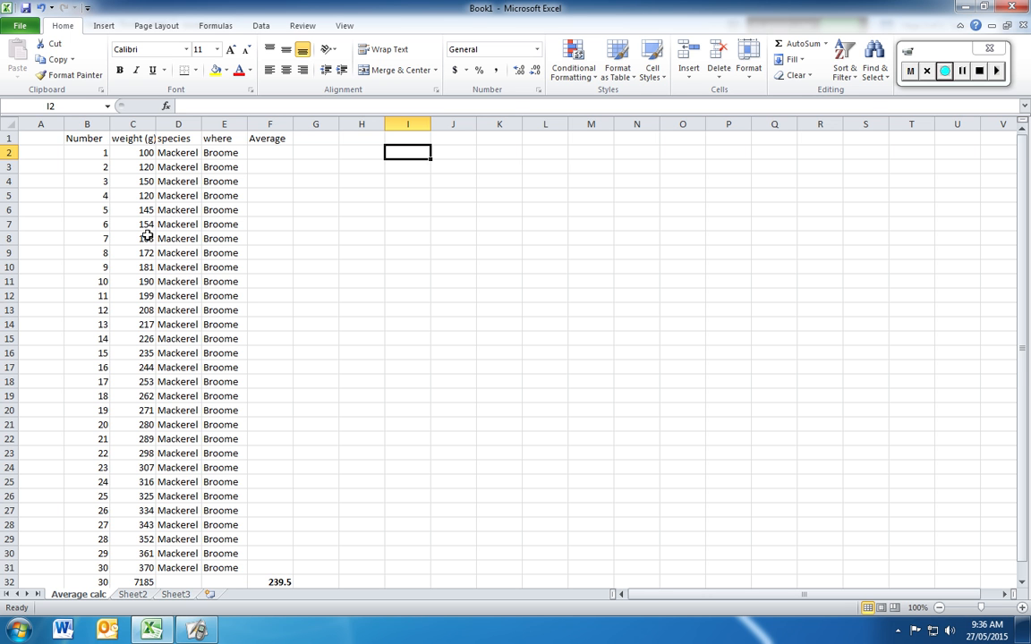
Step: Review the headings in B1:F1, the fish numbers in B2:B32 and the average formula in cell F32
scroll(295, 377, "down", 1)
scroll(294, 377, "up", 1)
left_click_drag(86, 136, 269, 138)
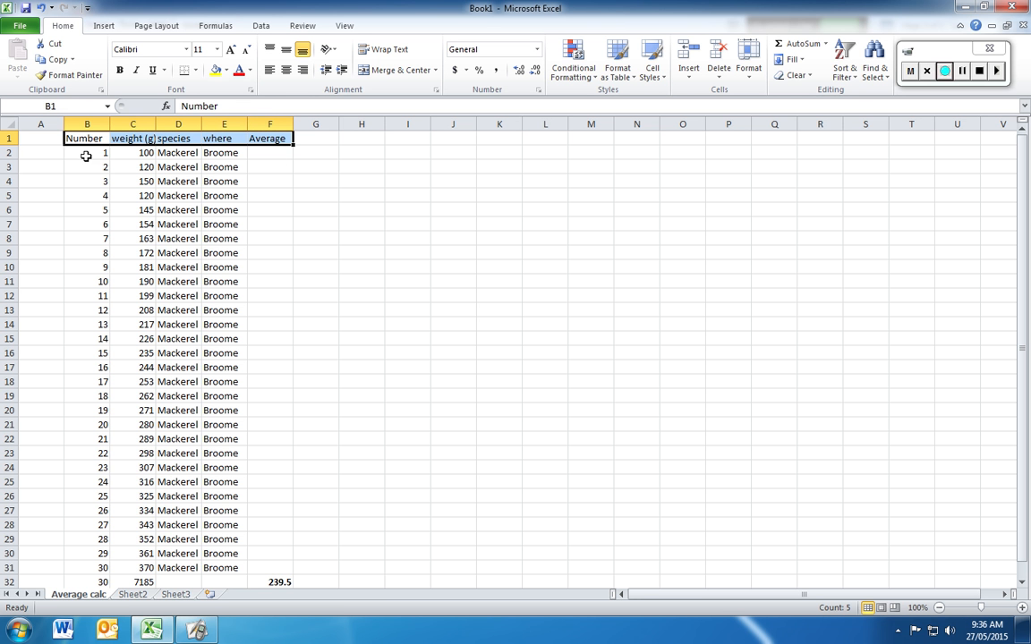
left_click_drag(81, 152, 93, 539)
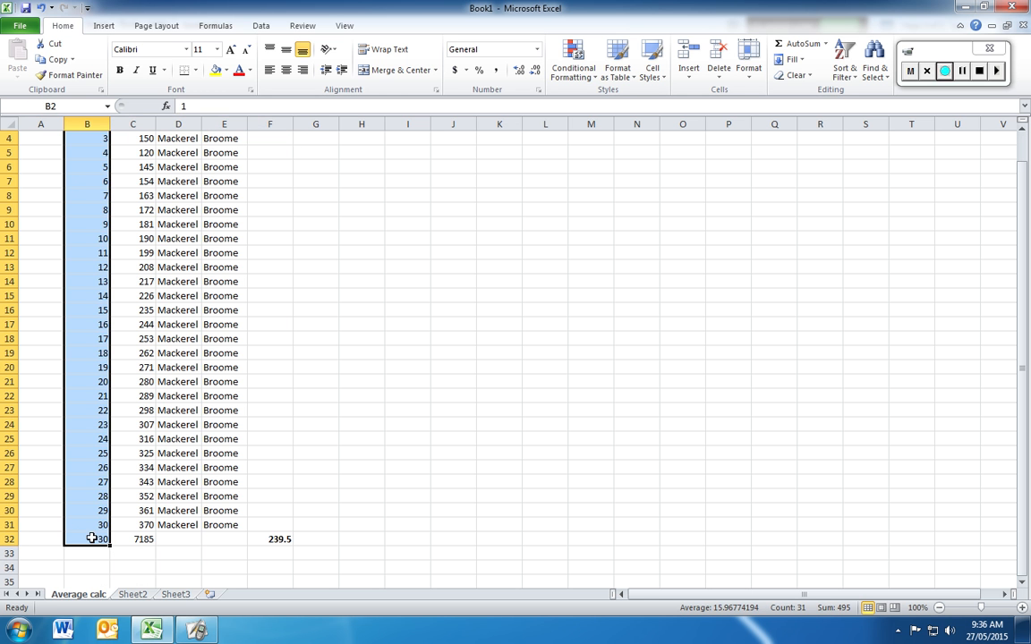
left_click(279, 538)
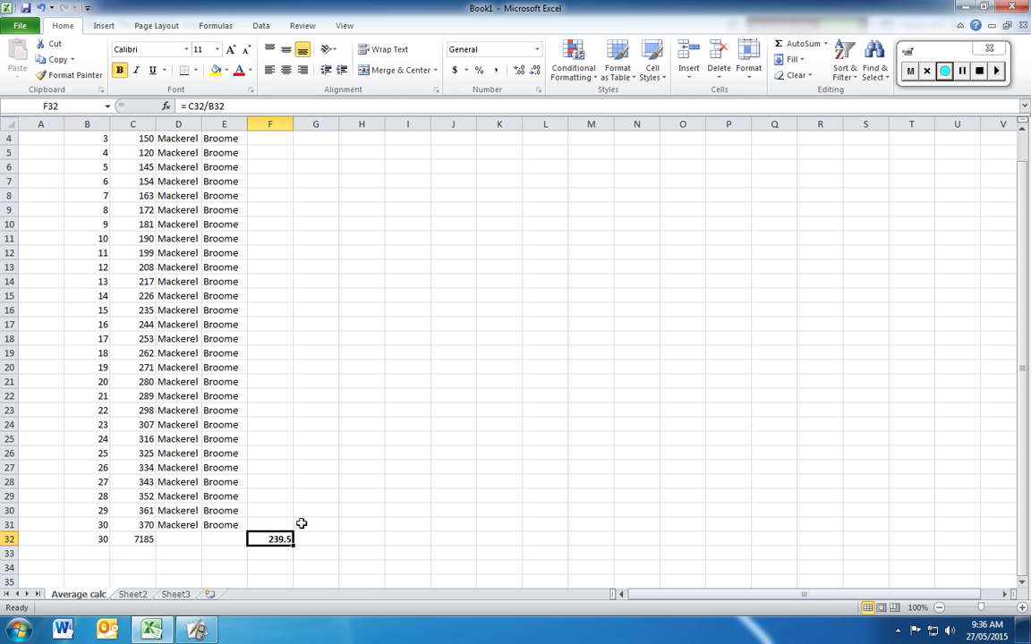
left_click_drag(223, 101, 177, 103)
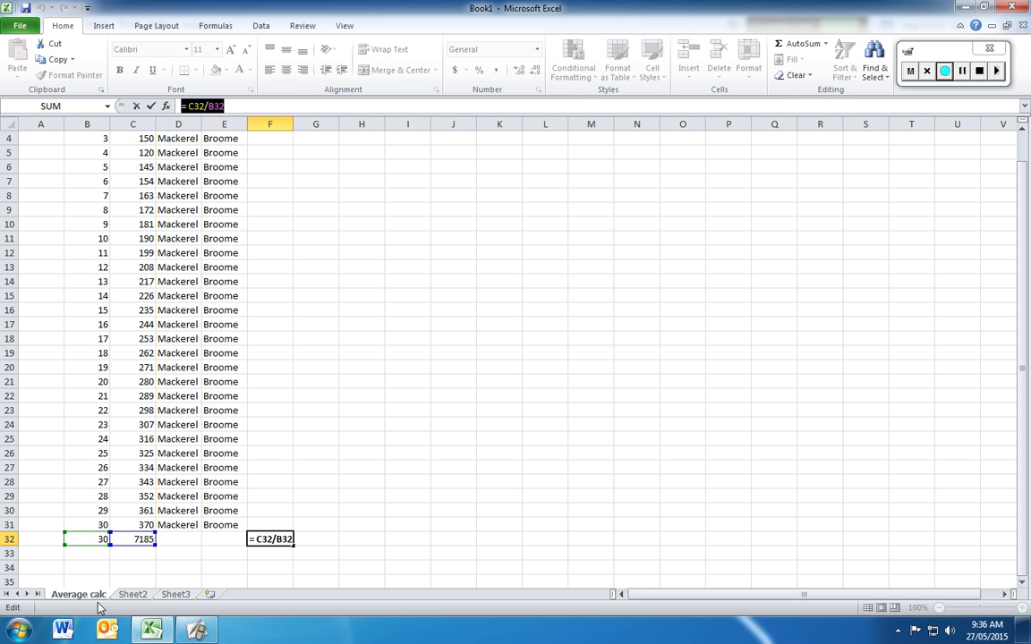